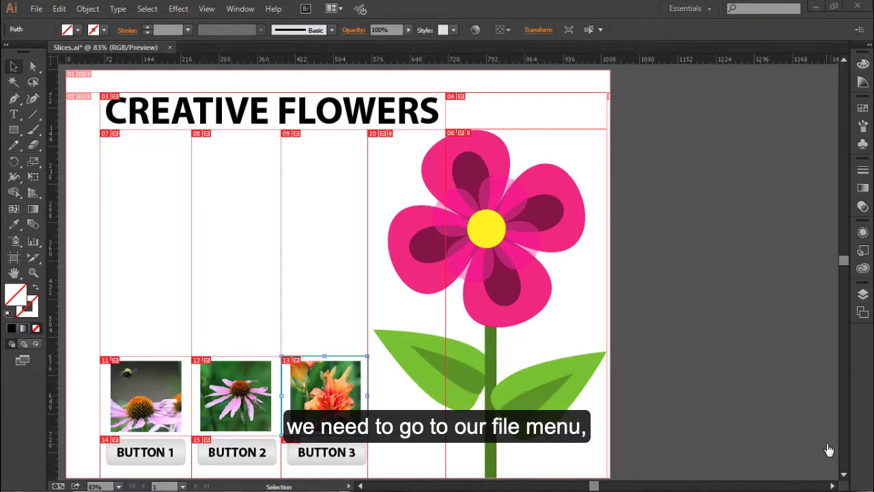
# Start Save for Web and move the preview to the flower photos and the three buttons with the Hand tool
pyautogui.click(35, 9)
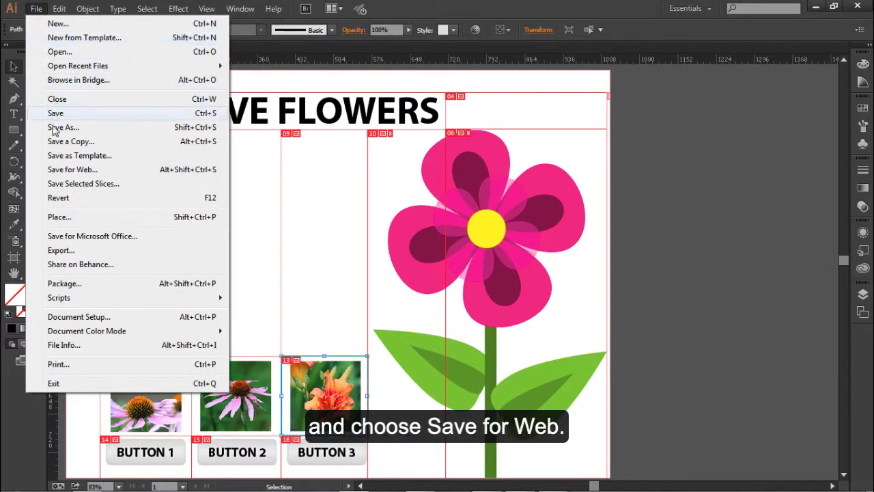
pyautogui.click(105, 174)
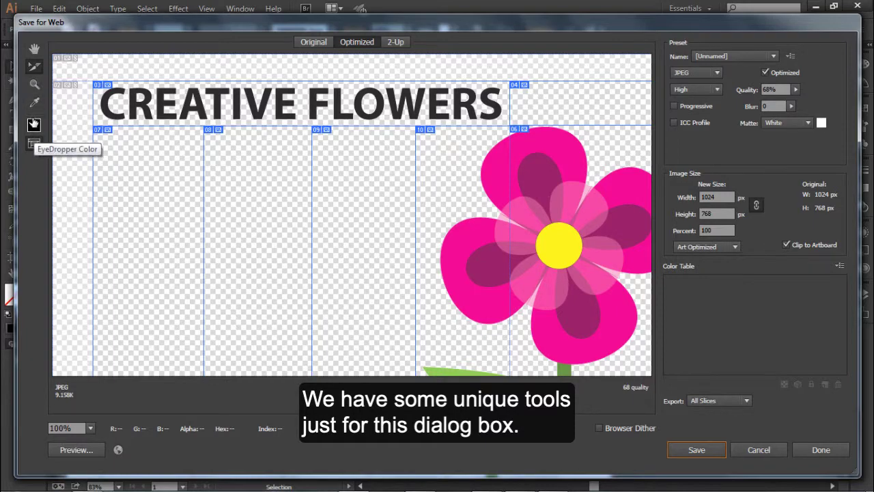
pyautogui.click(34, 48)
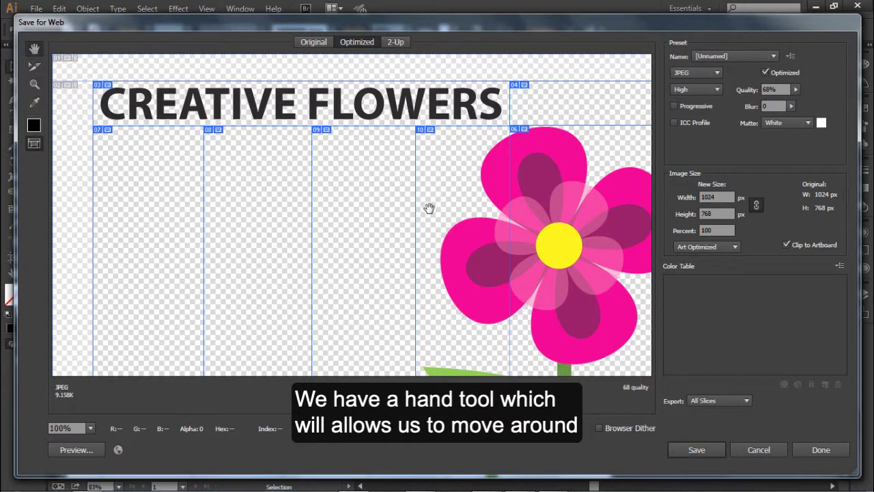
pyautogui.moveTo(429, 208); pyautogui.dragTo(381, 155)
pyautogui.moveTo(323, 269); pyautogui.dragTo(408, 253)
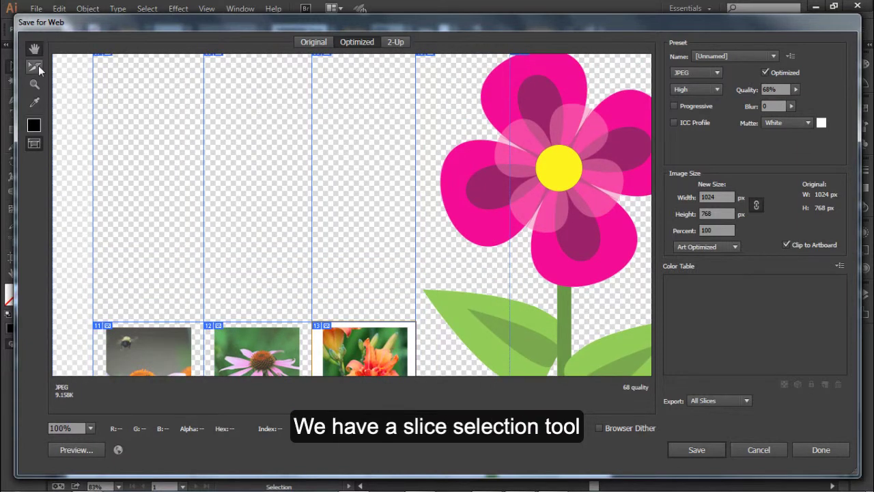
pyautogui.moveTo(291, 273); pyautogui.dragTo(294, 184)
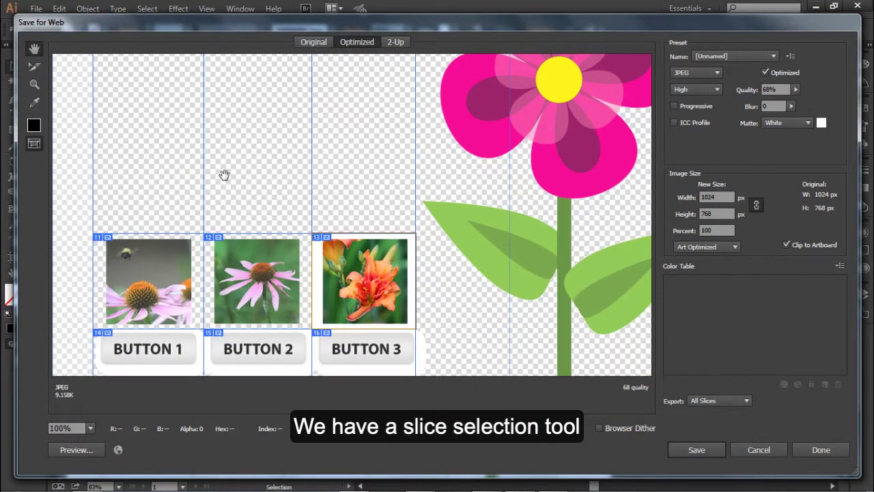
# With the Slice Select tool, select the slices of the two pink coneflower photos one after the other, ending on the orange lily slice
pyautogui.click(33, 67)
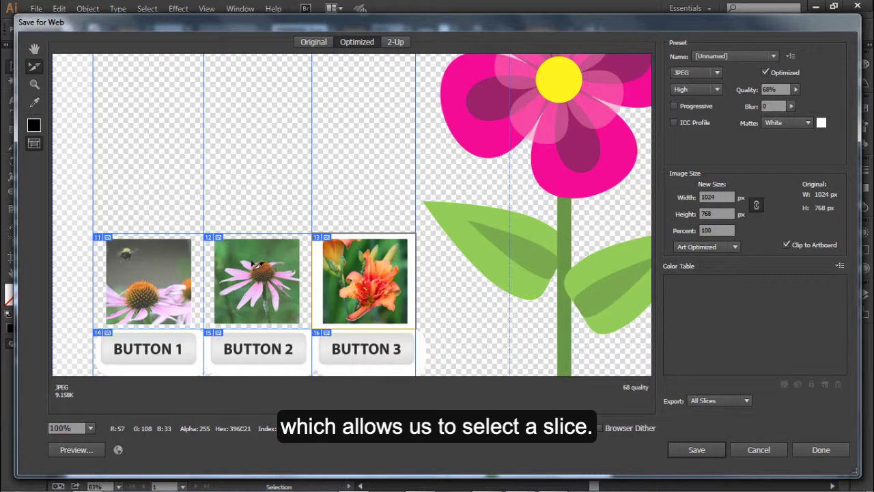
pyautogui.click(254, 266)
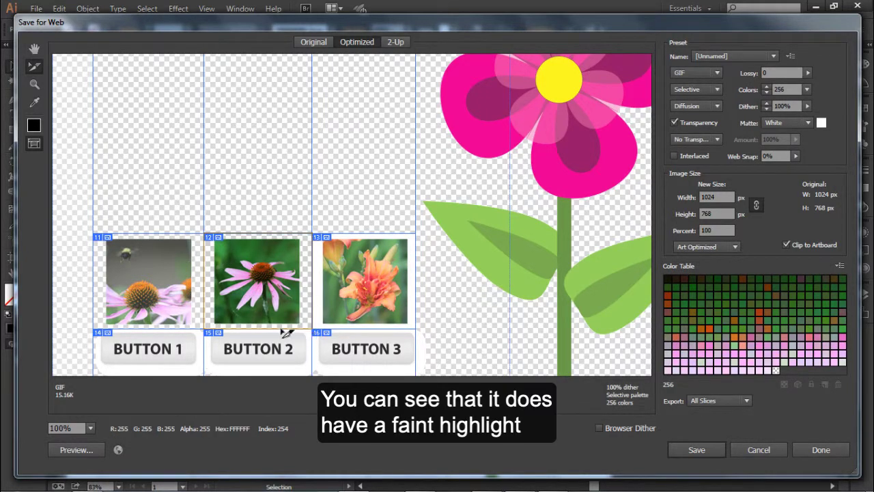
pyautogui.click(157, 276)
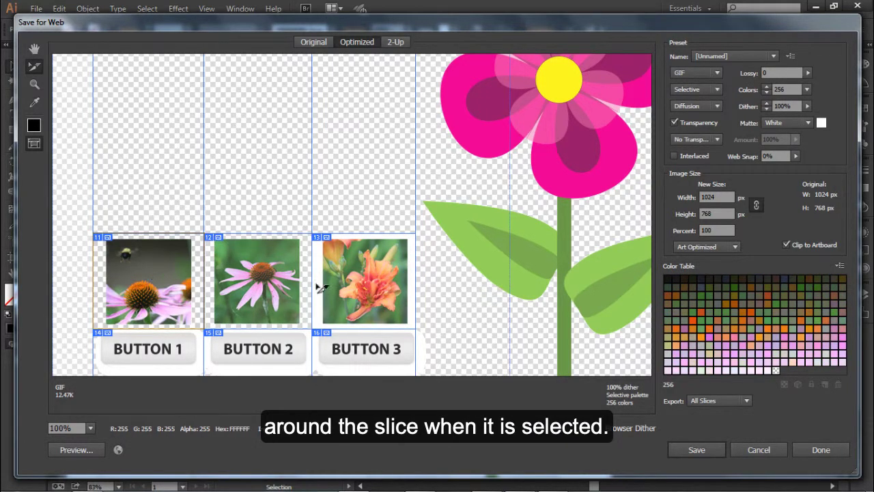
pyautogui.click(369, 291)
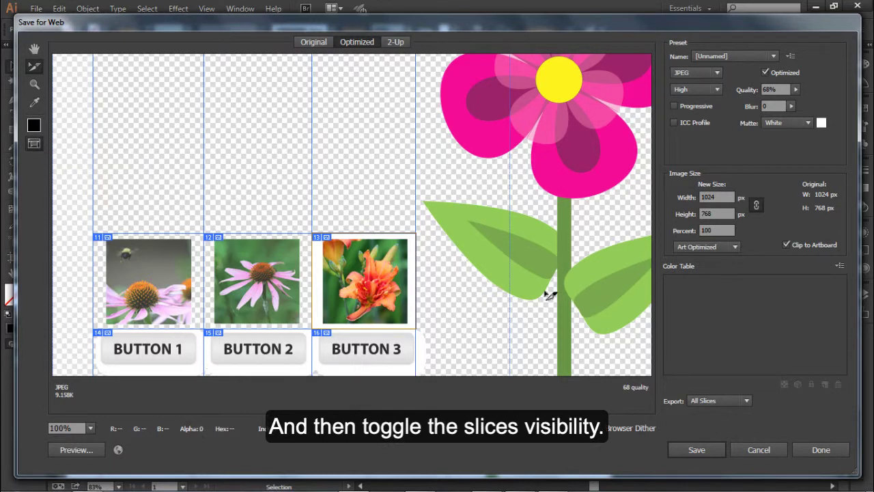
# Preview the artwork in its Original and Optimized versions, ending with the side-by-side 2-Up comparison
pyautogui.click(314, 42)
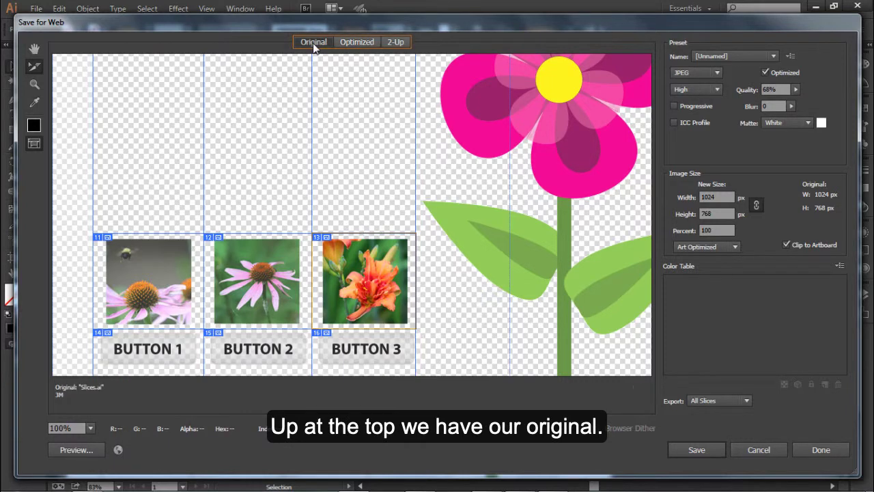
pyautogui.click(359, 48)
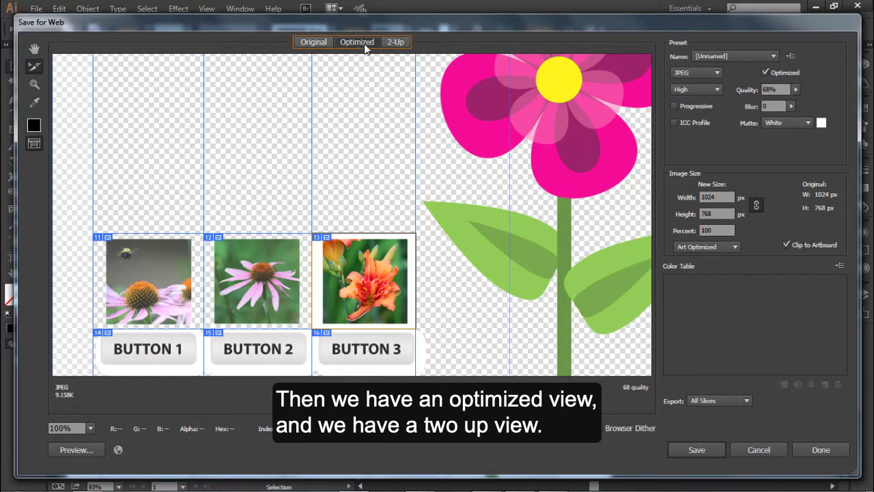
pyautogui.click(396, 44)
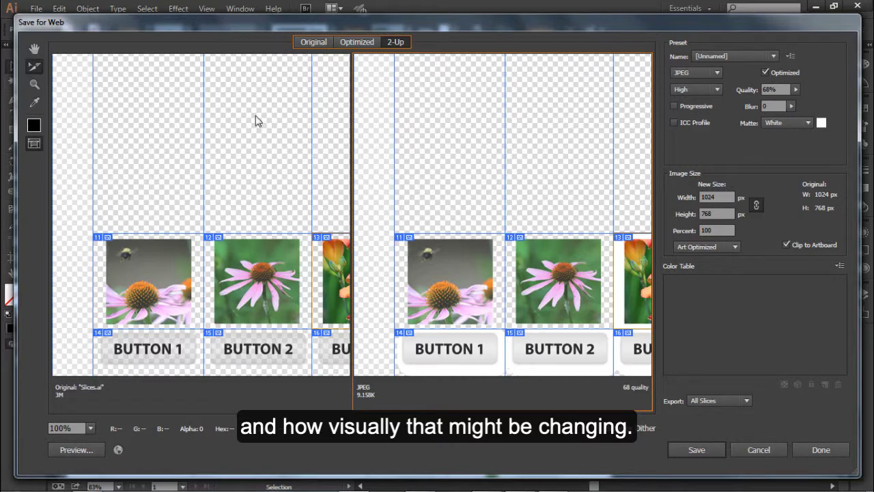
# Examine the RGB and hex color values of the large flower, the title, the white area around the buttons and the lily photo
pyautogui.click(34, 48)
pyautogui.moveTo(511, 278); pyautogui.dragTo(410, 277)
pyautogui.moveTo(523, 267); pyautogui.dragTo(511, 304)
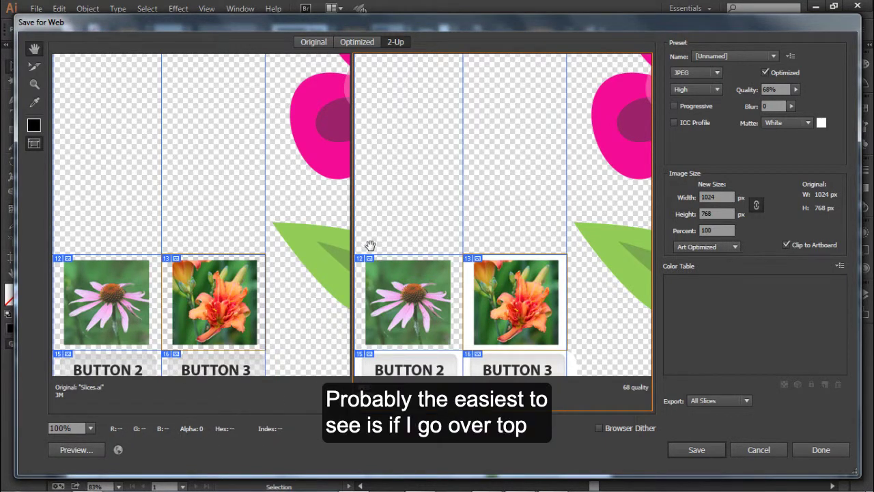
pyautogui.moveTo(571, 211); pyautogui.dragTo(423, 244)
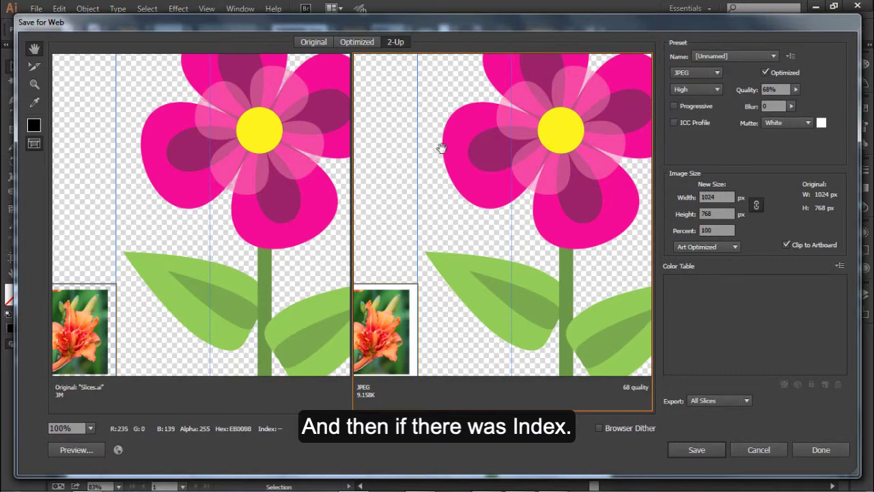
pyautogui.moveTo(442, 148); pyautogui.dragTo(550, 235)
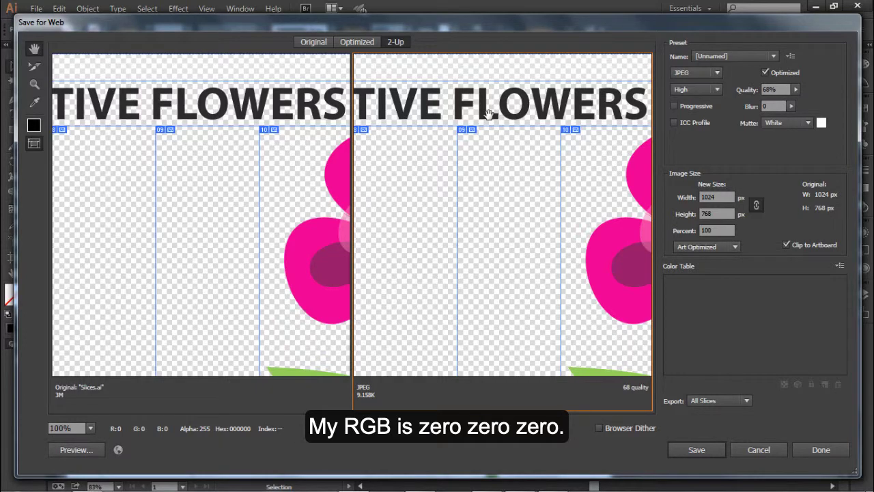
pyautogui.scroll(-5, 465, 218)
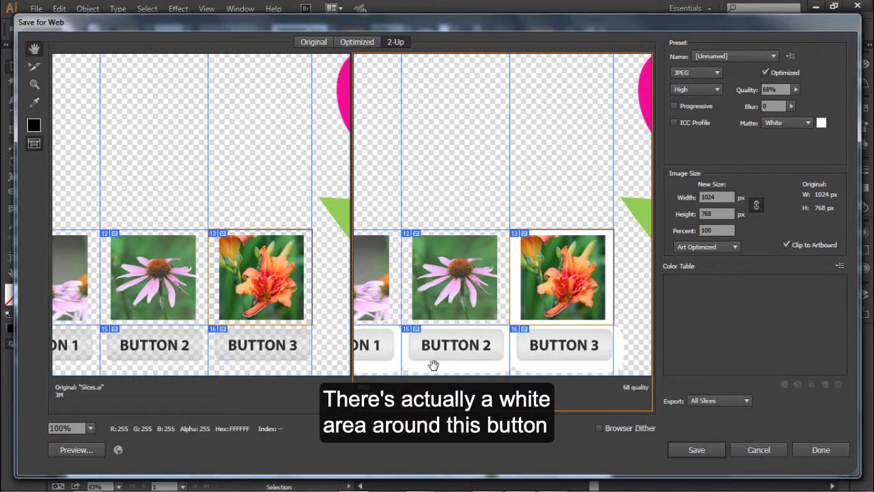
pyautogui.moveTo(537, 312); pyautogui.dragTo(541, 313)
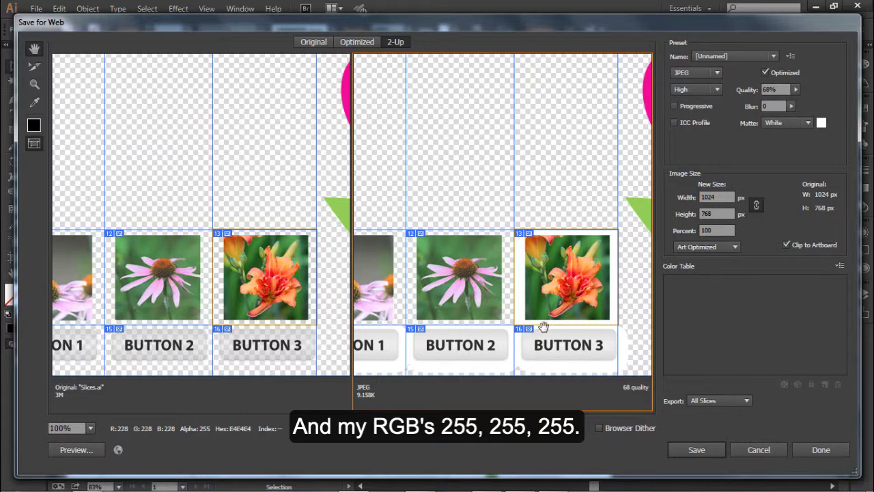
pyautogui.moveTo(526, 290); pyautogui.dragTo(443, 275)
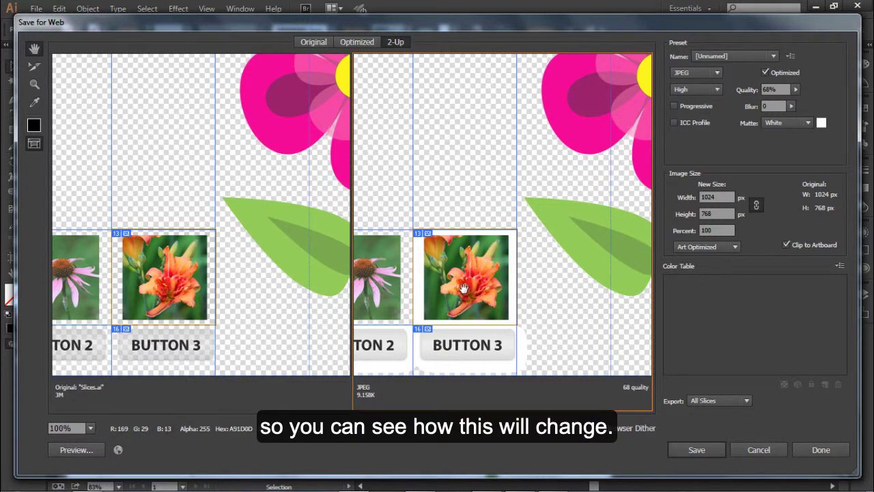
# Set the orange lily slice's format to GIF with the Selective color reduction and 16 colors
pyautogui.click(718, 71)
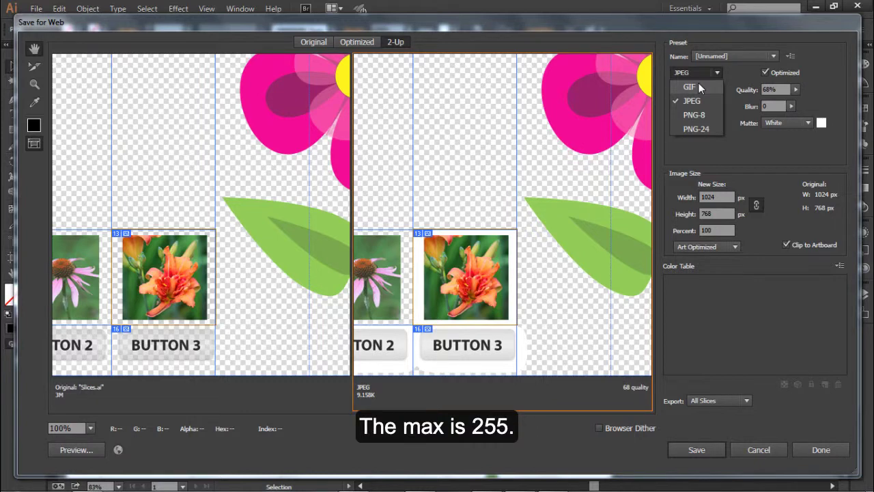
pyautogui.click(699, 83)
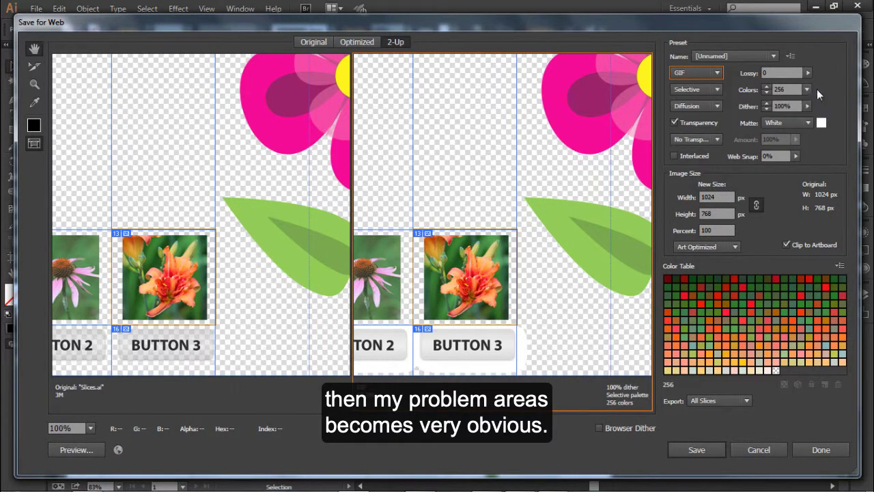
pyautogui.click(717, 89)
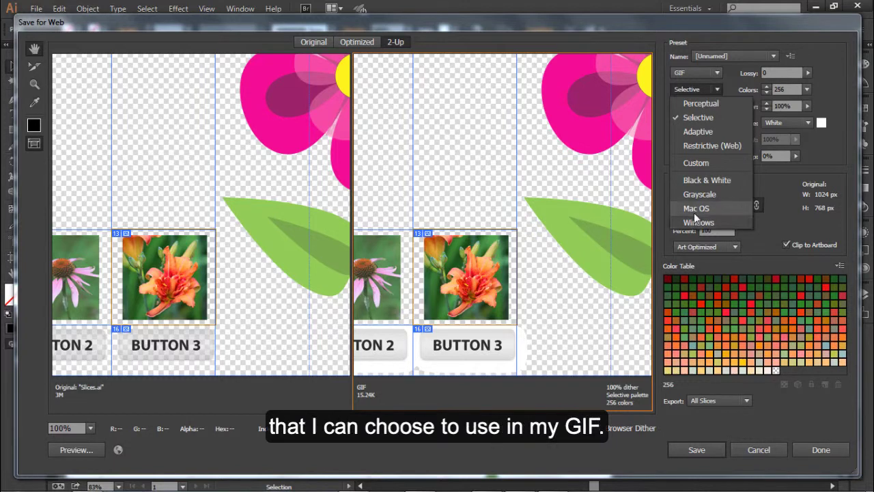
pyautogui.click(696, 117)
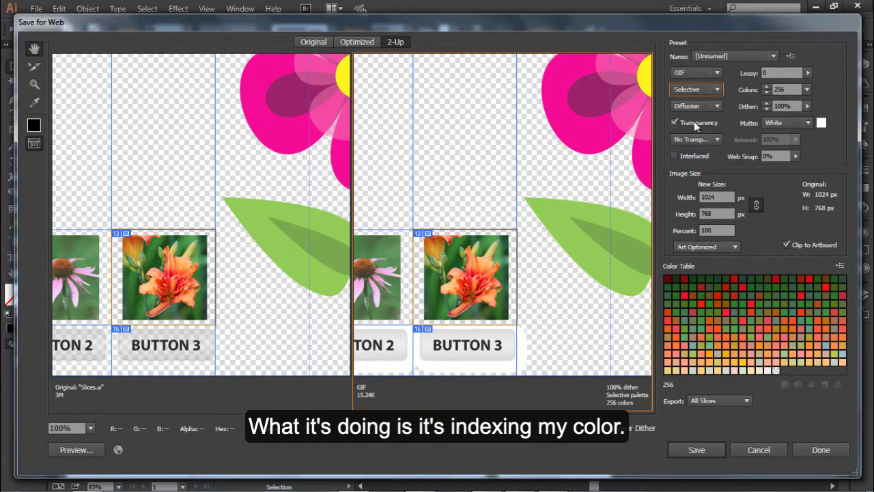
pyautogui.click(809, 90)
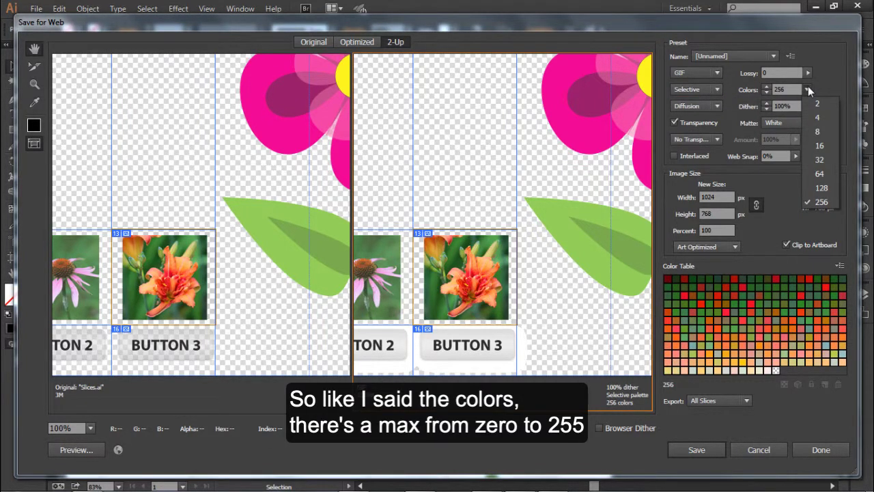
pyautogui.click(821, 146)
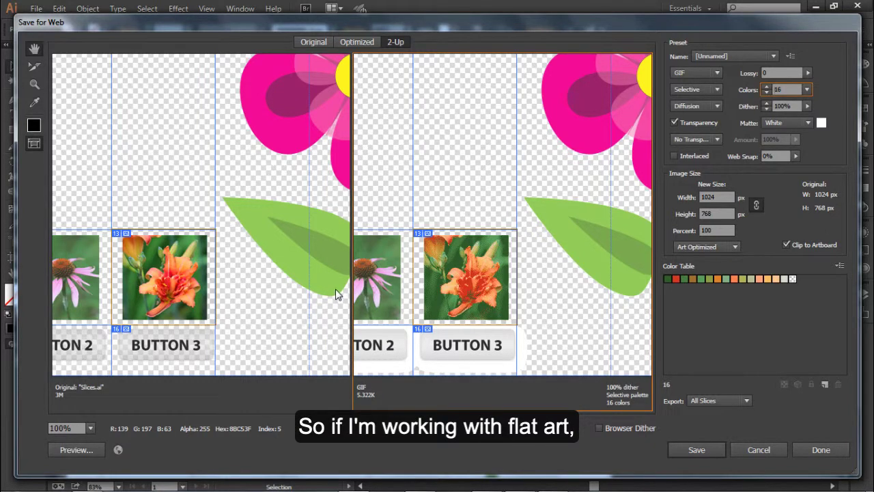
# Select the slice of the large pink flower and reduce its GIF palette to 64 and further to 32 colors
pyautogui.moveTo(584, 142); pyautogui.dragTo(481, 269)
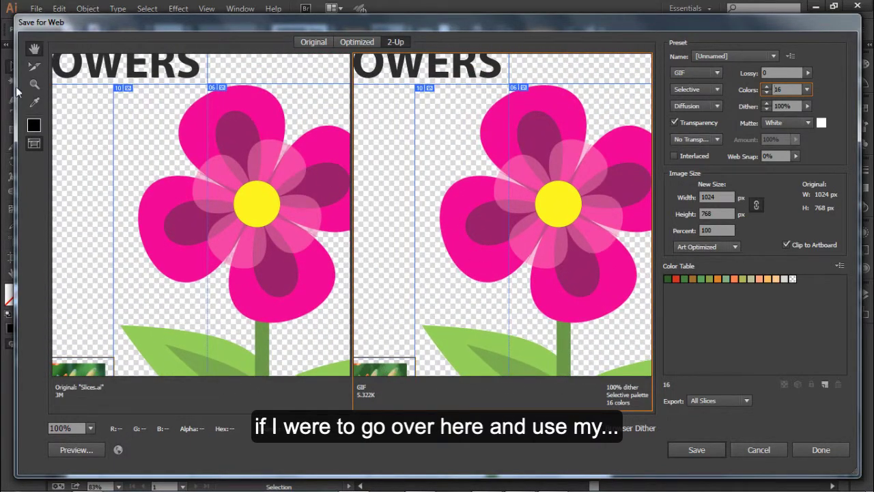
pyautogui.click(35, 100)
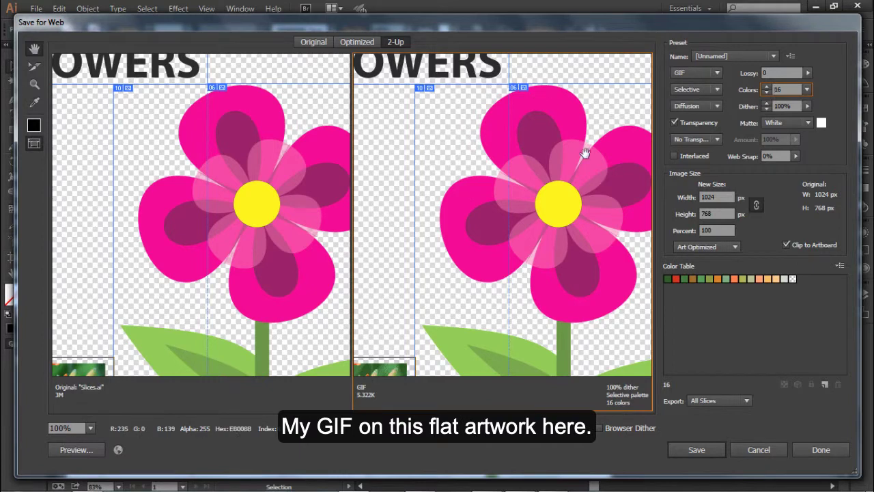
pyautogui.click(34, 66)
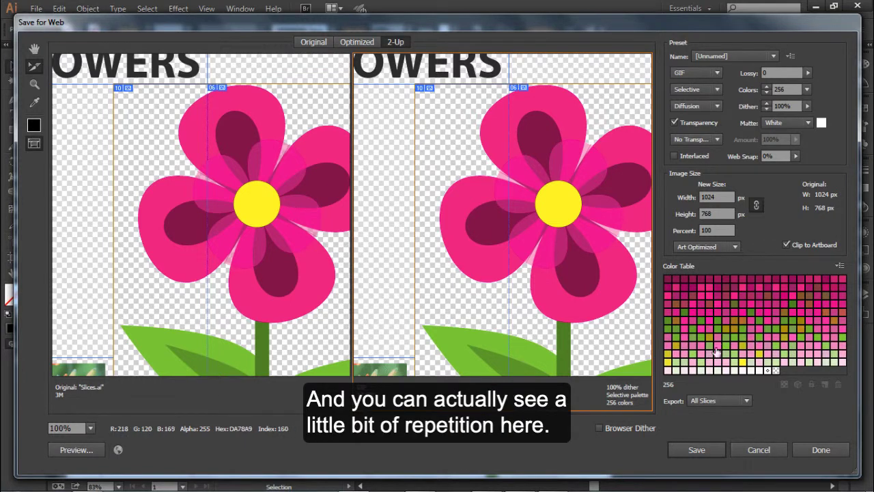
pyautogui.click(809, 88)
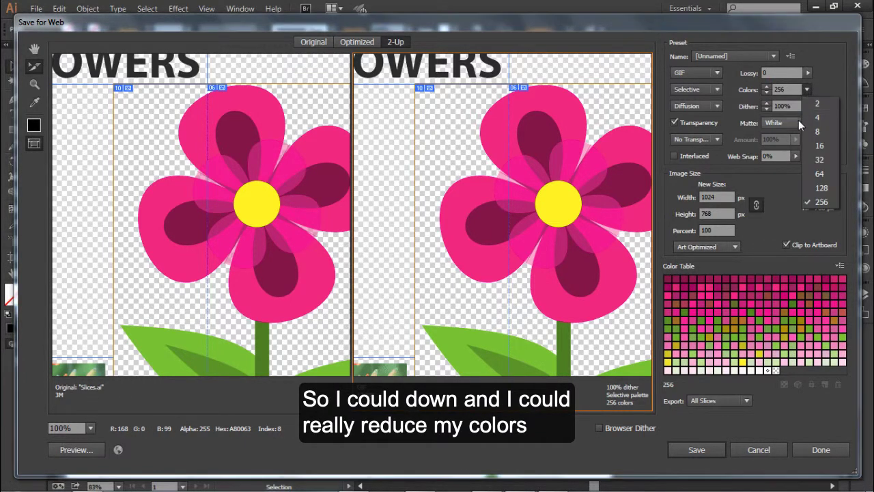
pyautogui.click(829, 175)
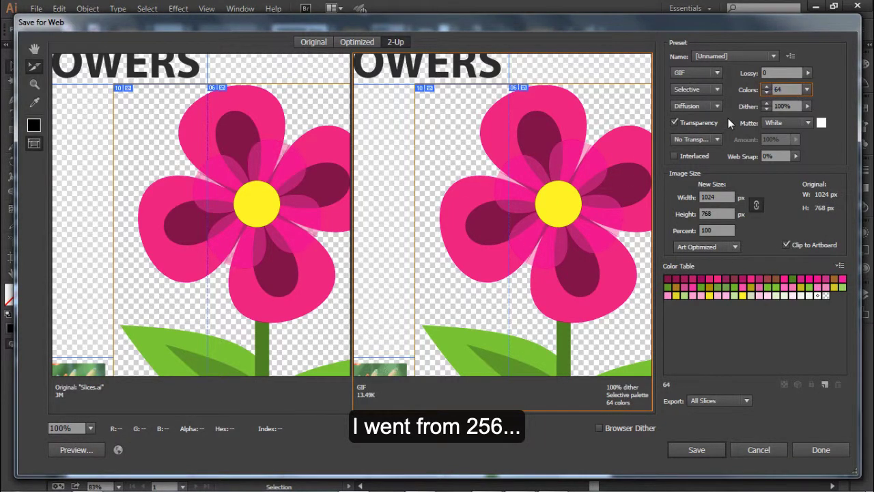
pyautogui.click(808, 89)
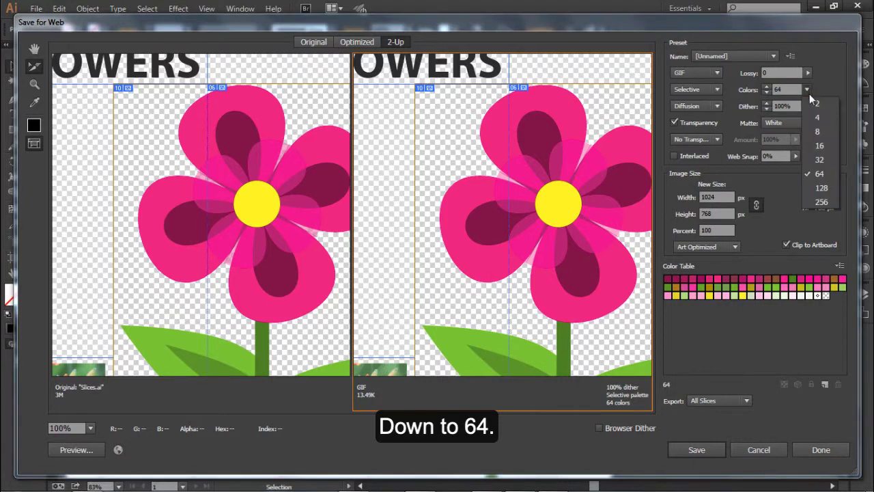
pyautogui.click(819, 159)
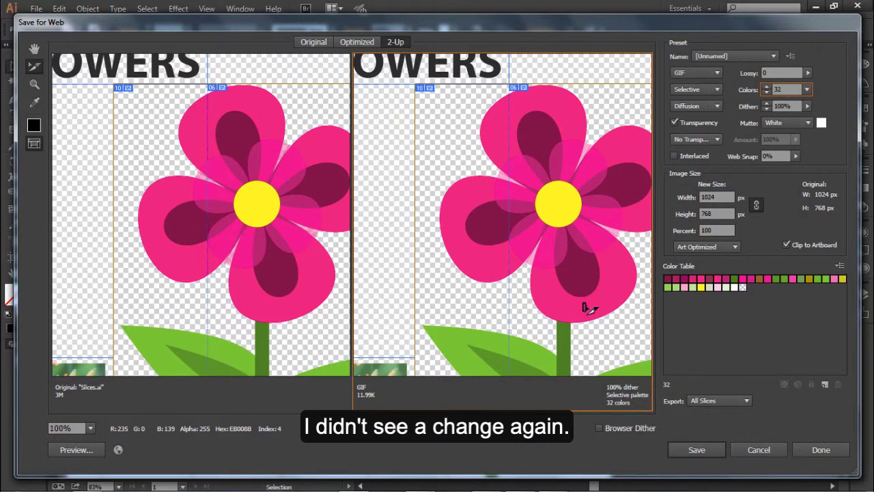
# Bring the whole flower with its stem and leaves into the preview and reduce its GIF palette to 16 colors
pyautogui.click(34, 49)
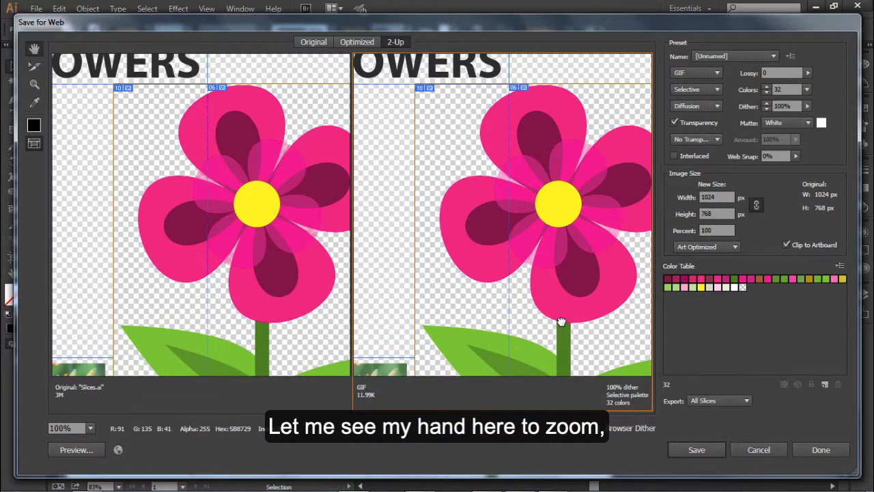
pyautogui.moveTo(561, 321); pyautogui.dragTo(509, 258)
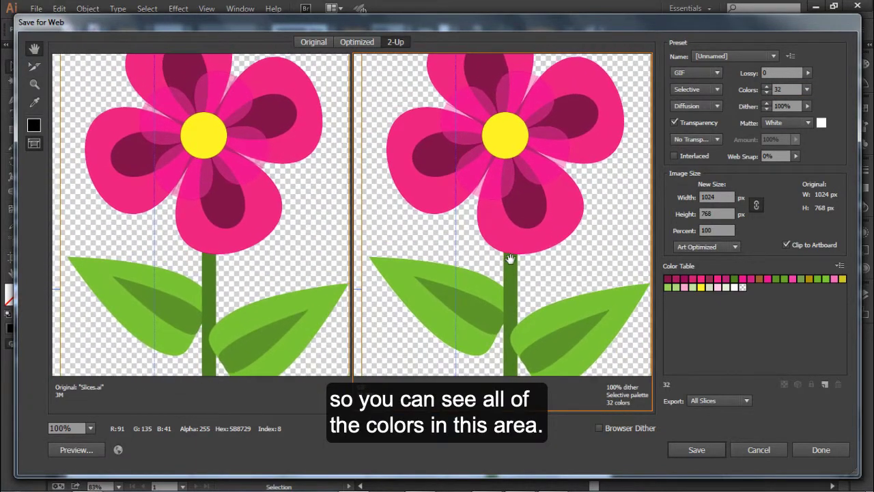
pyautogui.click(807, 88)
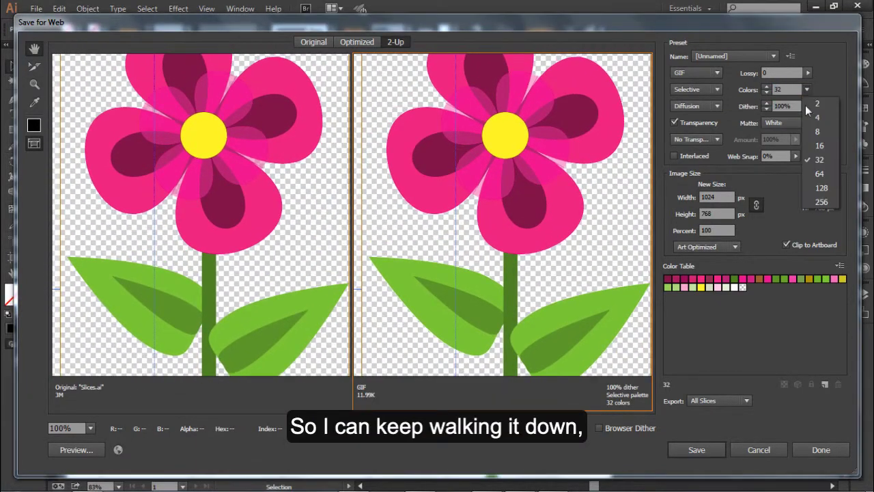
pyautogui.click(827, 147)
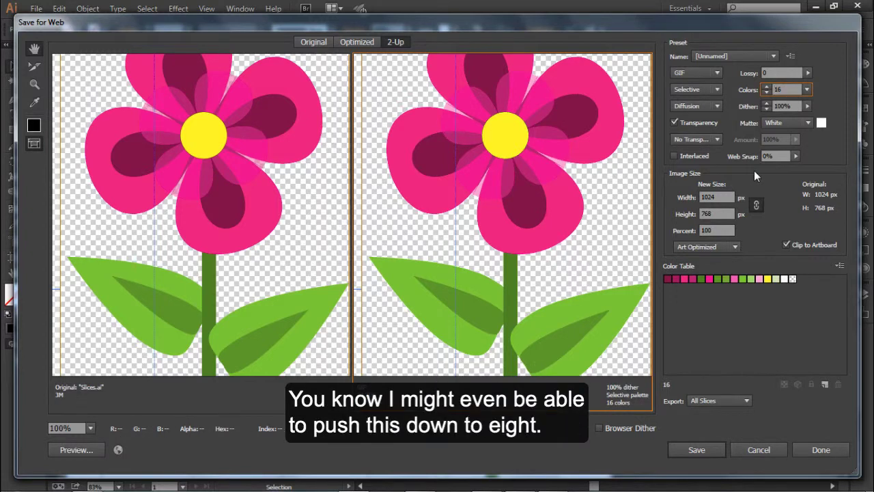
# Try an 8-color GIF palette on the large flower's slice and raise it gradually to 13 colors
pyautogui.click(808, 90)
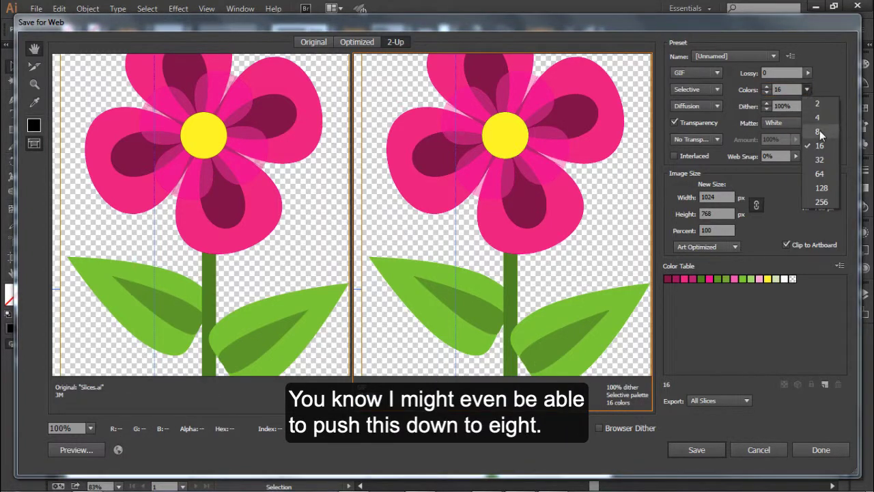
pyautogui.click(820, 131)
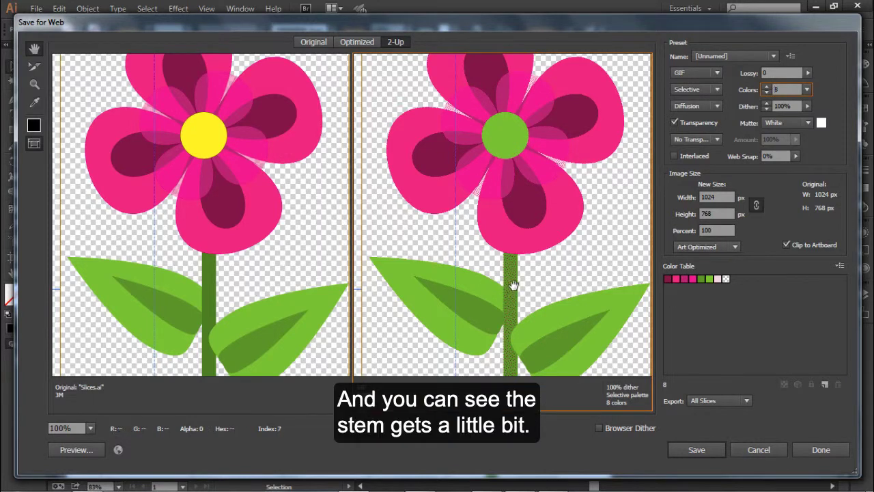
pyautogui.click(767, 87)
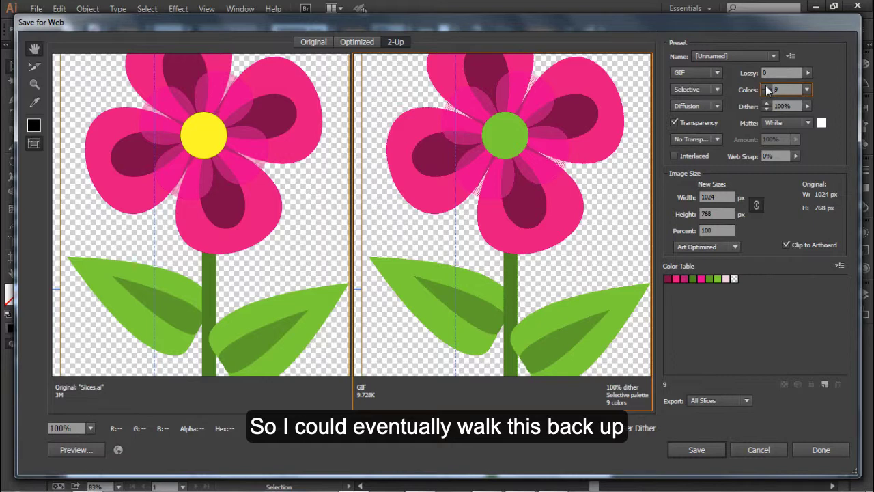
pyautogui.click(766, 86)
pyautogui.click(765, 86)
pyautogui.click(765, 86)
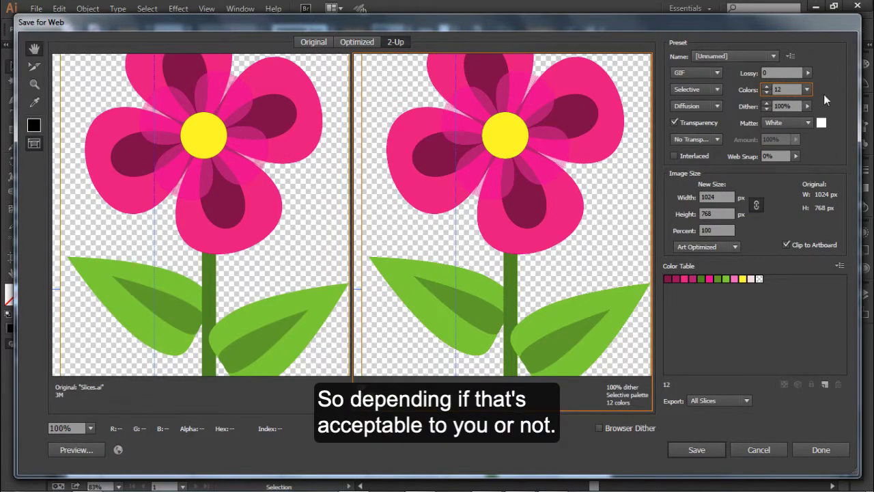
pyautogui.click(766, 86)
pyautogui.click(767, 86)
pyautogui.click(766, 93)
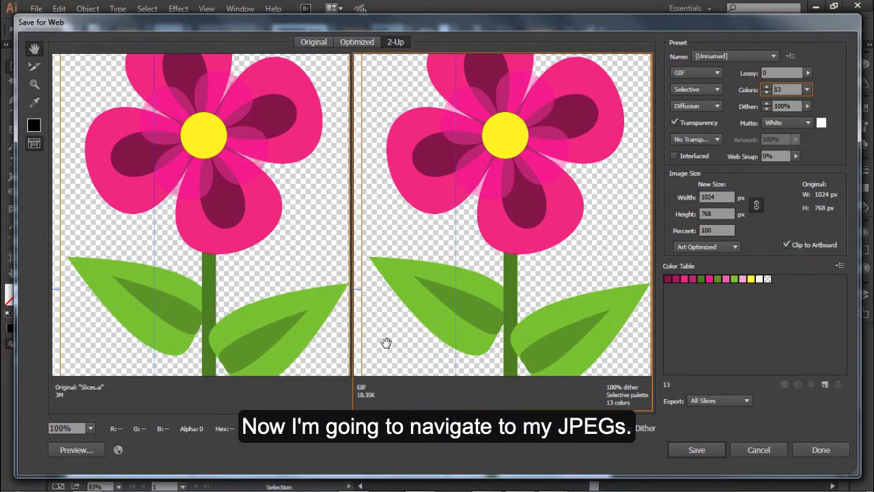
# Bring the photo row into the preview and set the slice of the pink coneflower on green to JPEG
pyautogui.moveTo(384, 341); pyautogui.dragTo(630, 179)
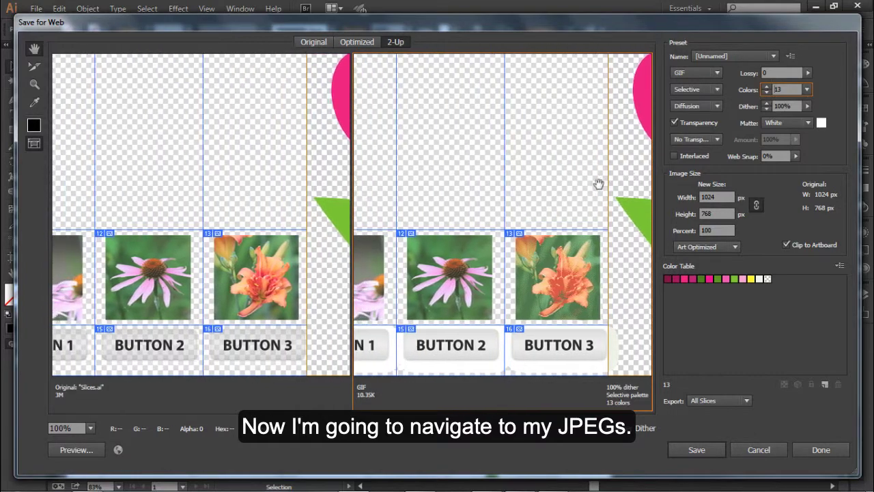
pyautogui.moveTo(515, 210); pyautogui.dragTo(550, 209)
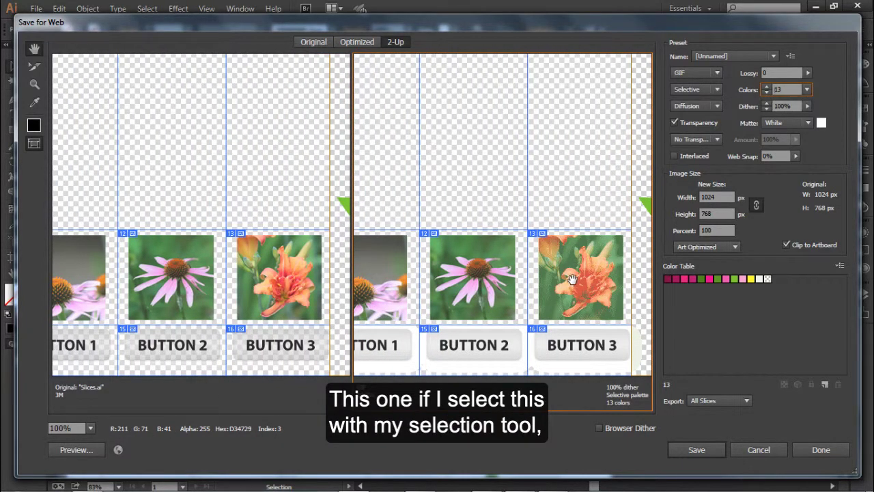
pyautogui.click(34, 67)
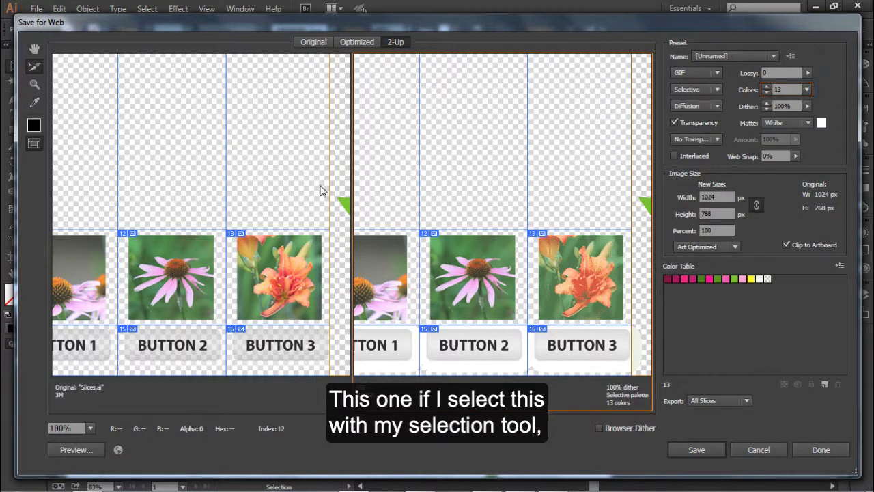
pyautogui.click(550, 284)
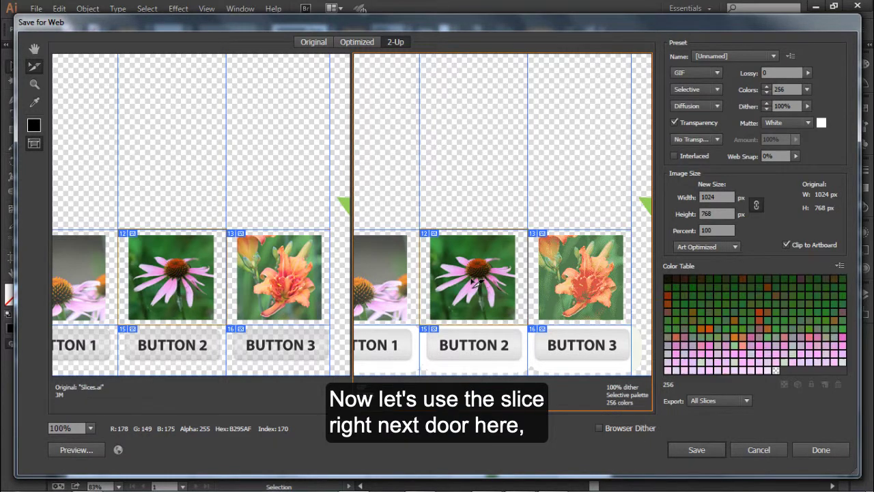
pyautogui.click(463, 289)
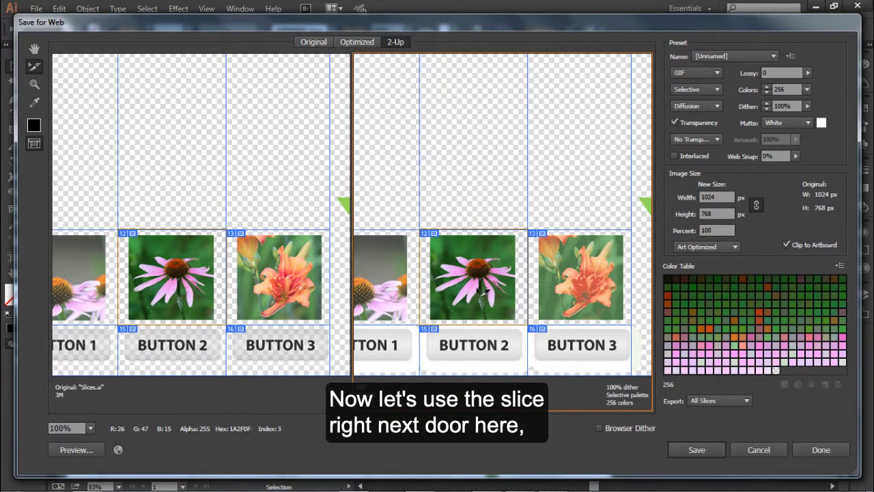
pyautogui.click(716, 71)
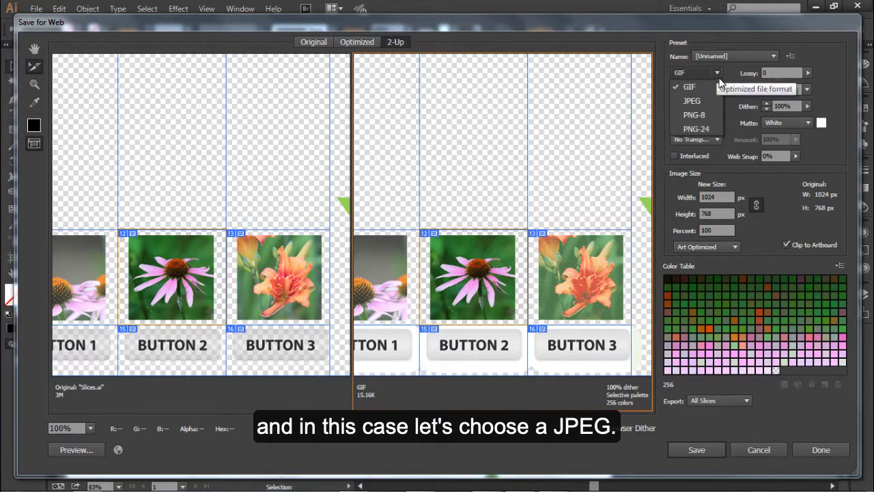
pyautogui.click(711, 100)
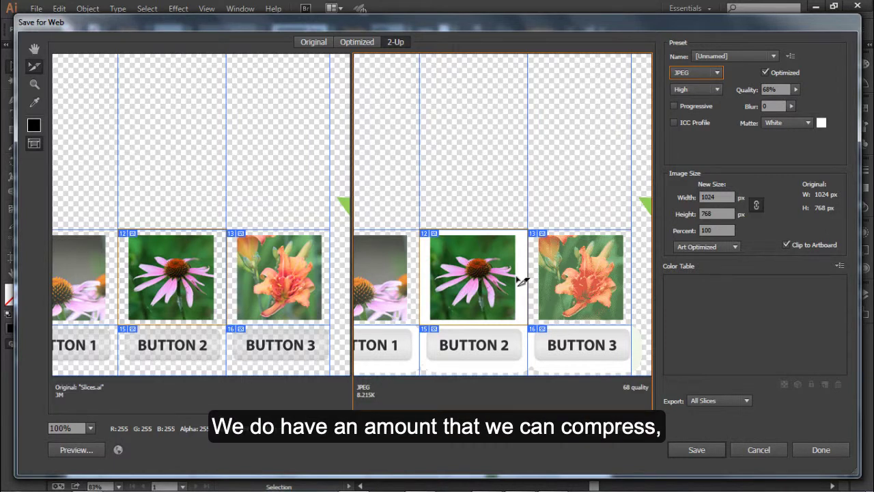
# Compare the coneflower slice's JPEG compression at Maximum, High and Low quality, and return it to High
pyautogui.click(718, 89)
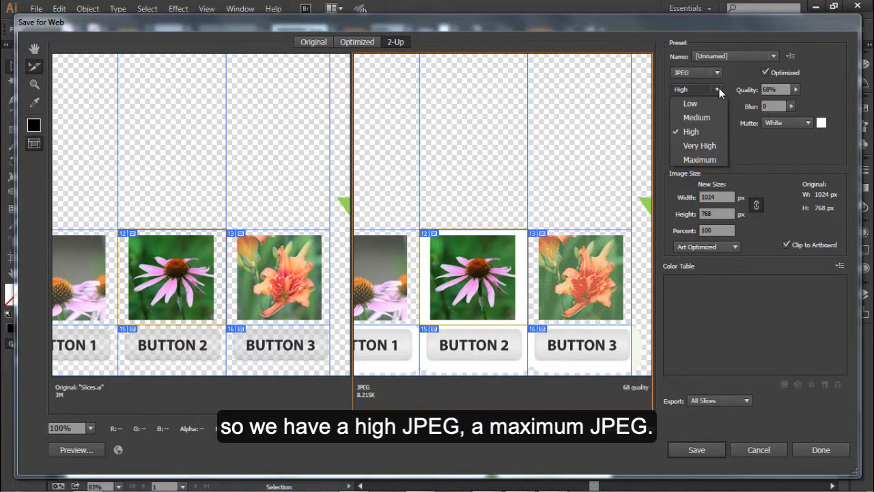
pyautogui.click(701, 157)
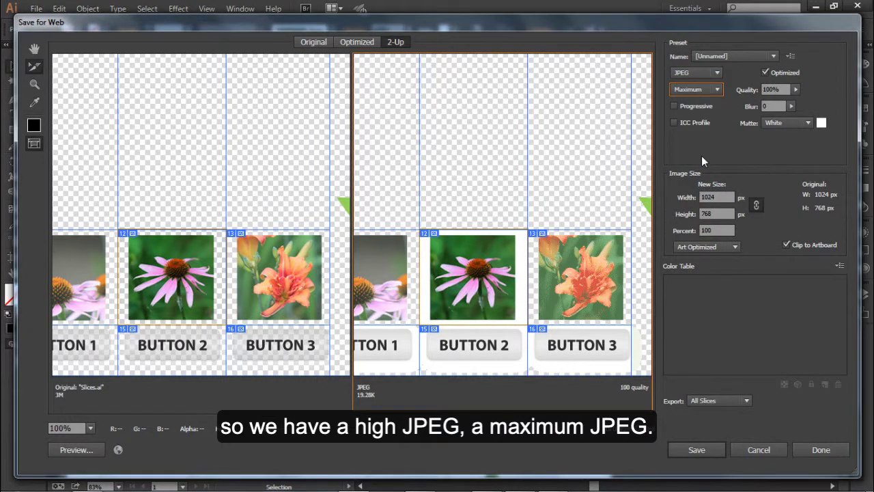
pyautogui.click(710, 90)
pyautogui.click(701, 131)
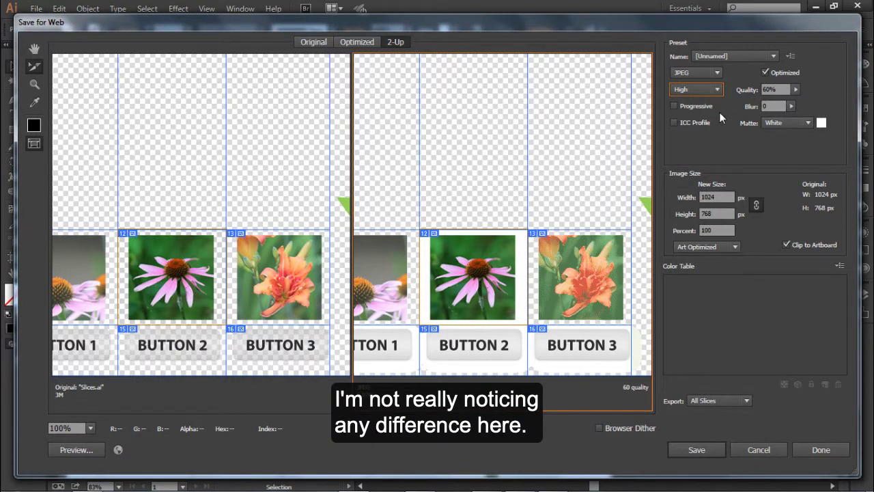
pyautogui.click(711, 89)
pyautogui.click(708, 102)
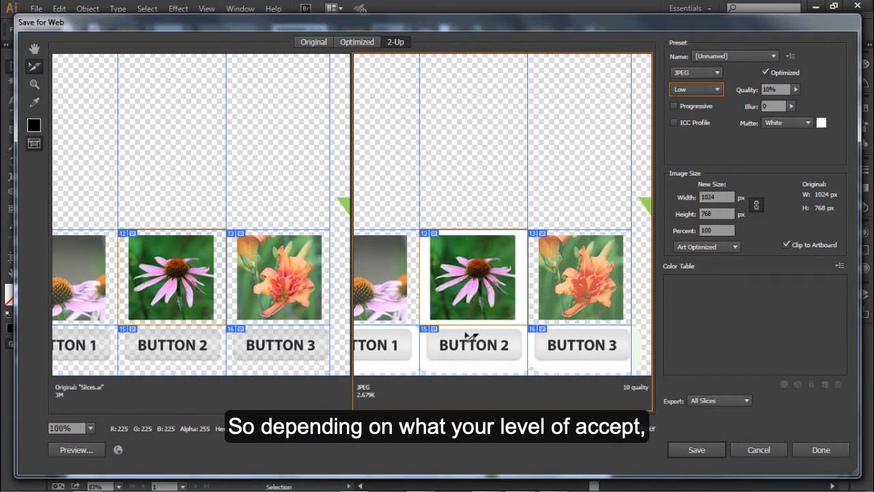
pyautogui.click(716, 90)
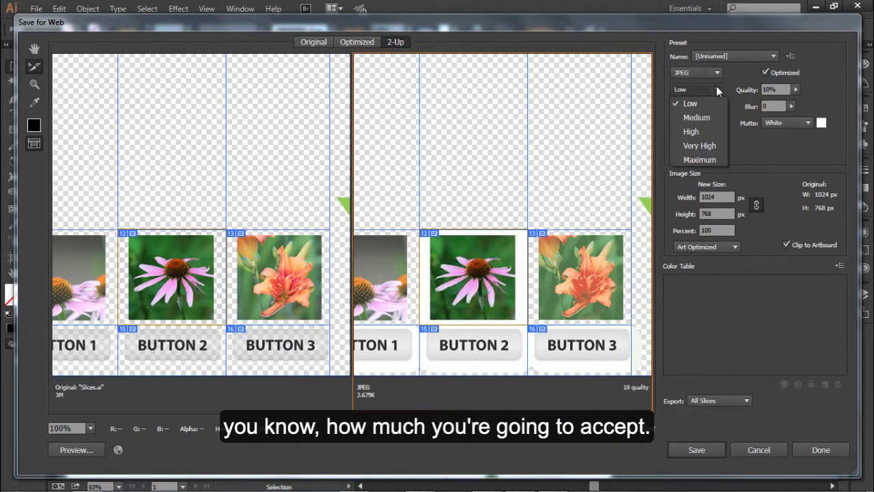
pyautogui.click(702, 130)
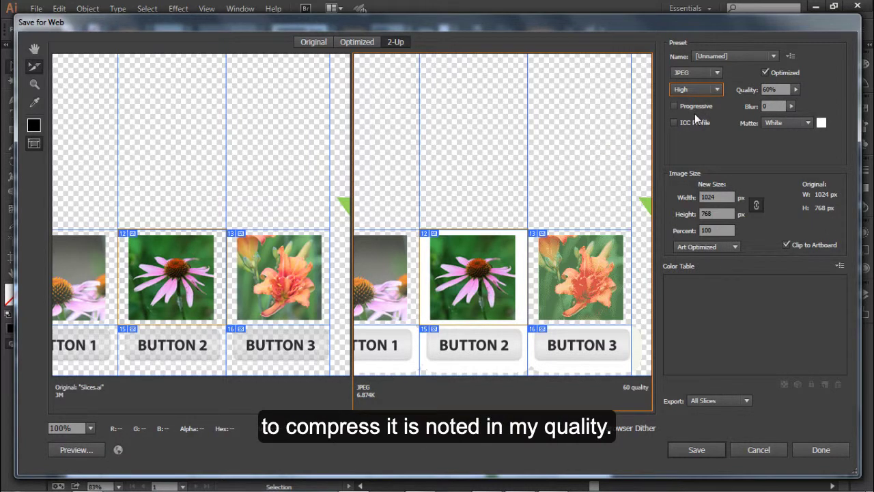
# Compare JPEG quality levels from 100% down to 37% on the coneflower slice and set the quality to 48%
pyautogui.click(795, 89)
pyautogui.moveTo(779, 101); pyautogui.dragTo(799, 101)
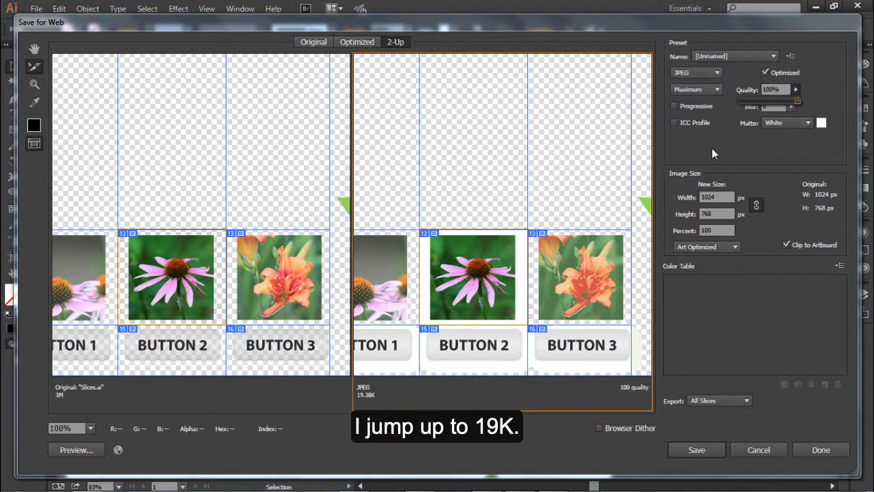
pyautogui.moveTo(798, 102); pyautogui.dragTo(765, 106)
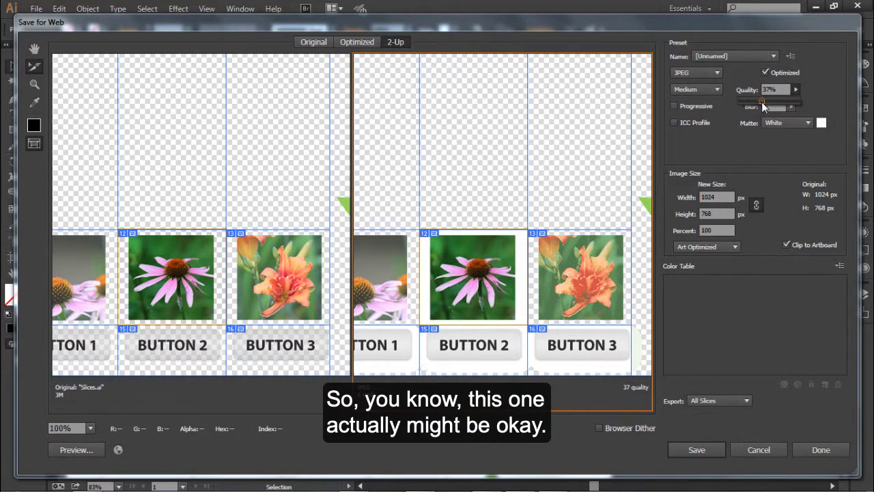
pyautogui.moveTo(776, 99); pyautogui.dragTo(785, 96)
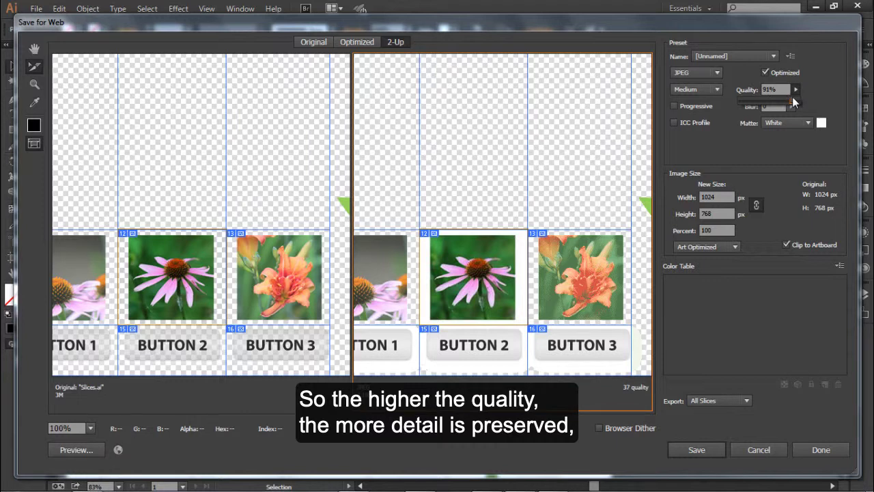
pyautogui.moveTo(793, 102); pyautogui.dragTo(752, 110)
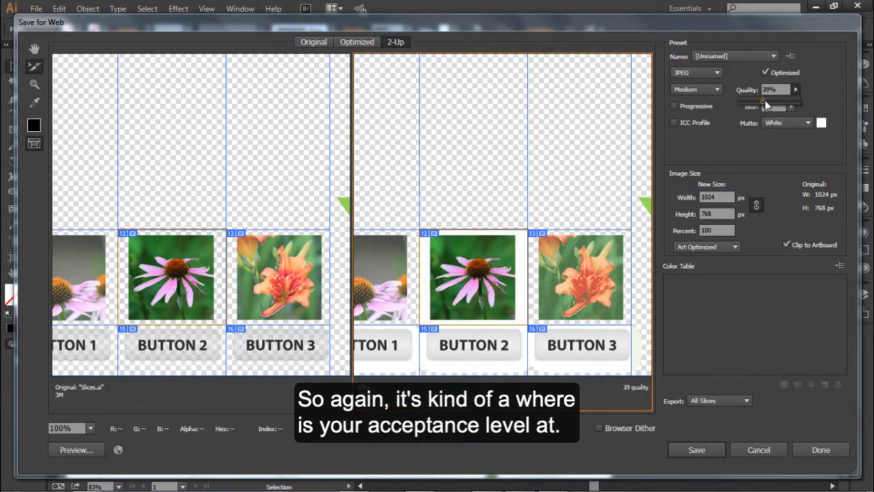
pyautogui.moveTo(765, 100); pyautogui.dragTo(770, 104)
pyautogui.click(746, 145)
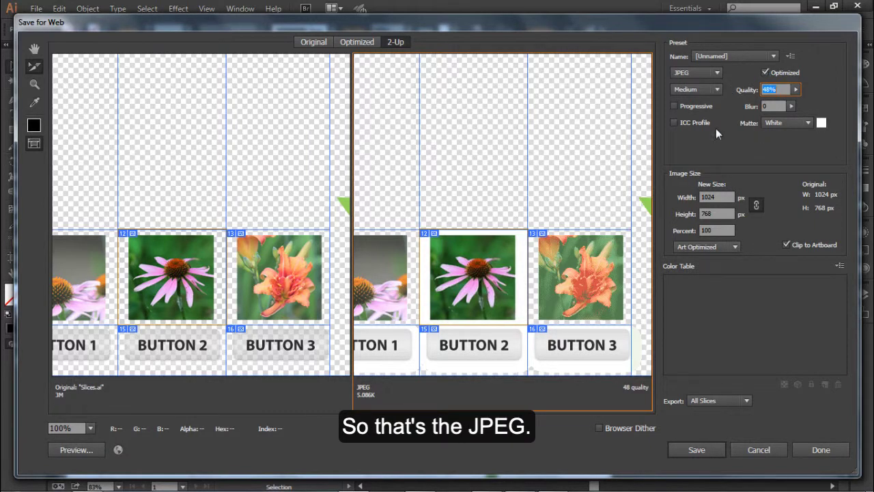
pyautogui.click(720, 71)
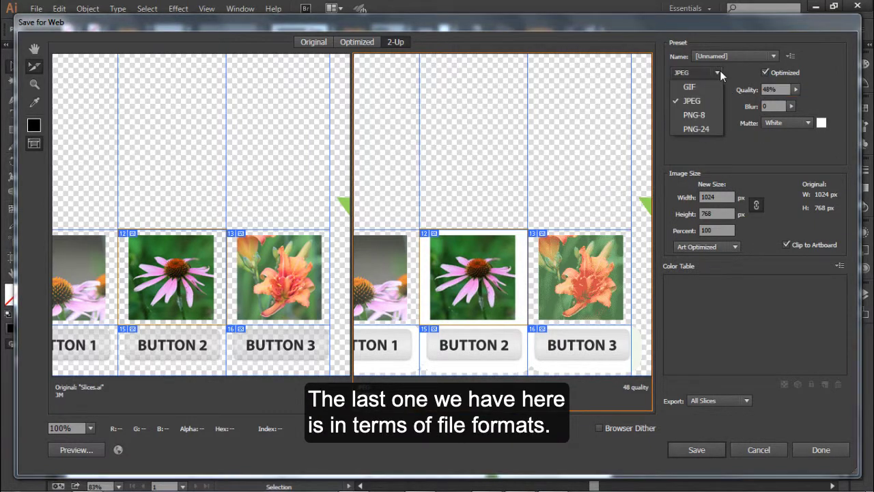
pyautogui.click(706, 118)
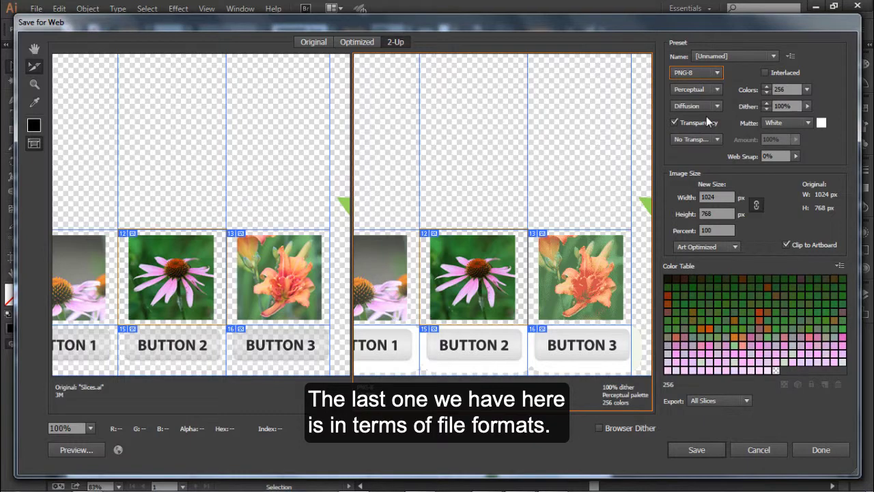
pyautogui.click(713, 72)
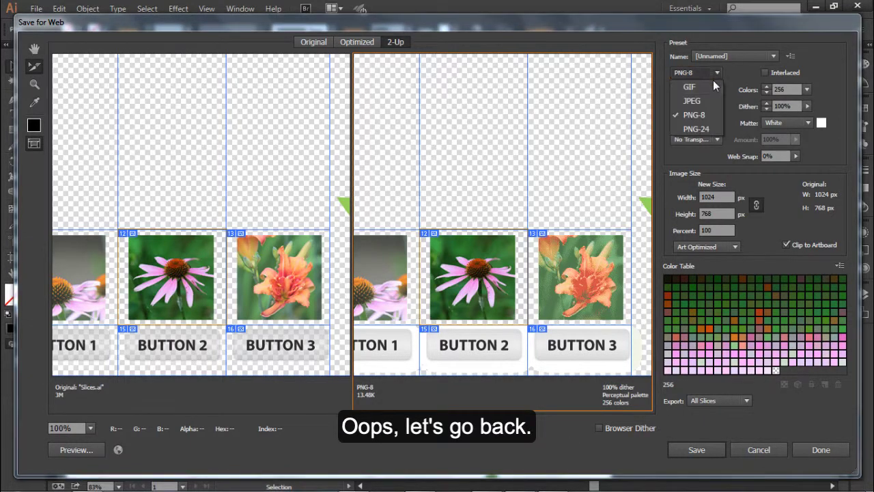
pyautogui.click(705, 101)
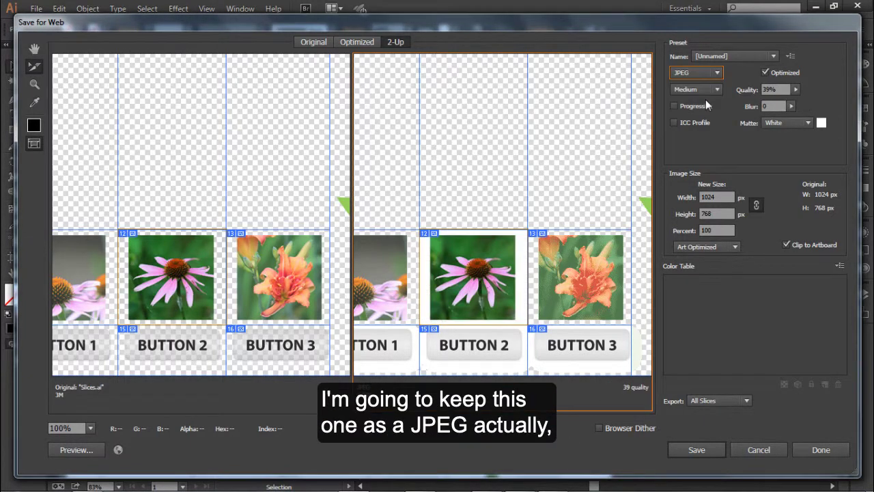
# Select the slice of the bee photo above Button 1 and set its format to PNG-8
pyautogui.click(381, 292)
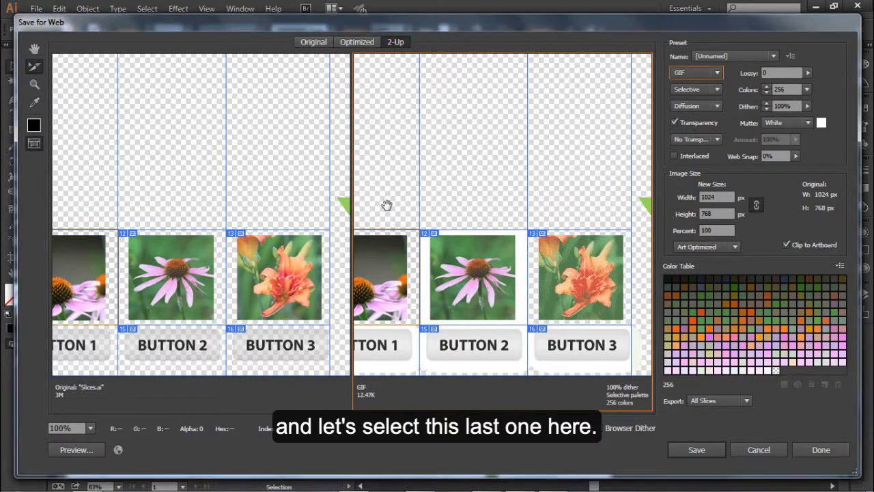
pyautogui.moveTo(388, 203); pyautogui.dragTo(462, 193)
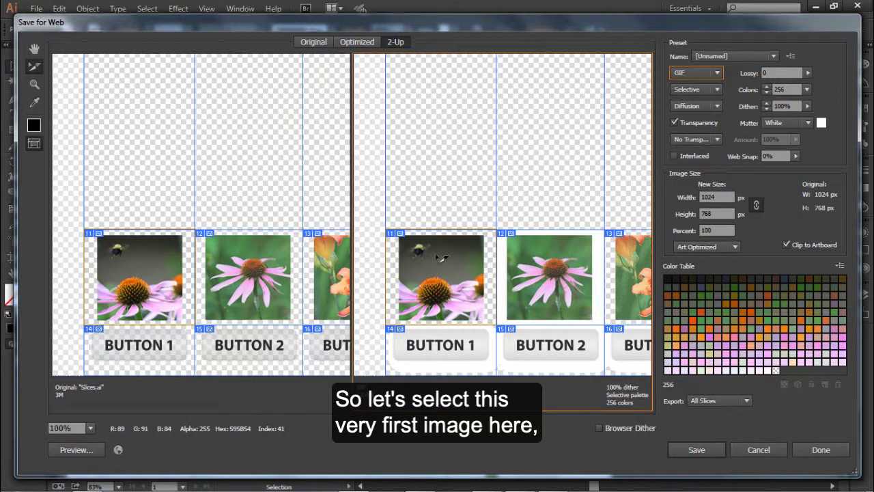
pyautogui.click(716, 73)
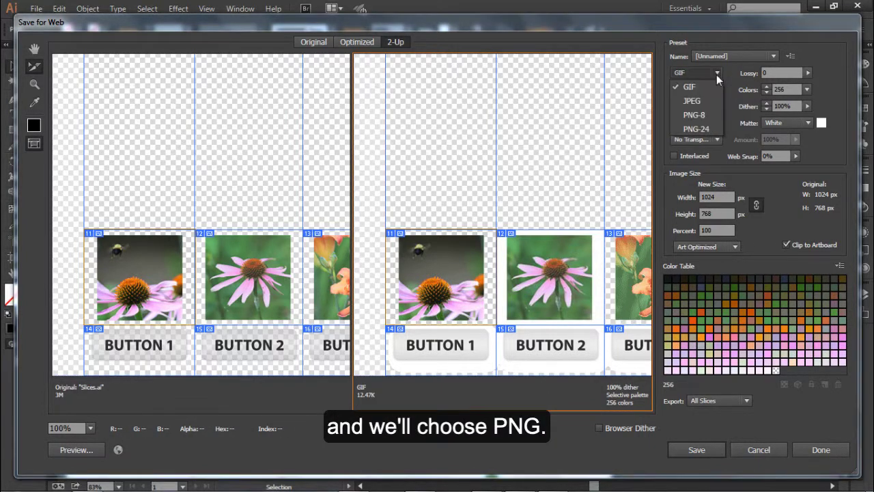
pyautogui.click(708, 113)
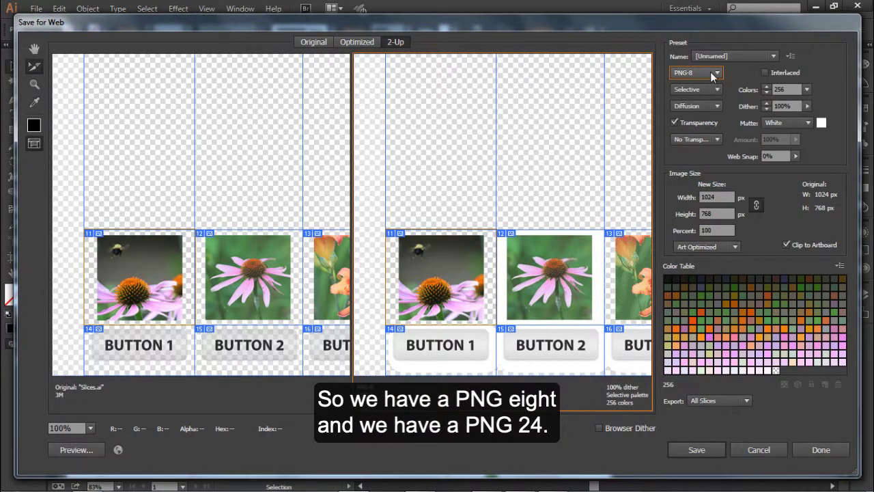
# Try PNG-24 on the bee photo's slice, return it to PNG-8, and switch its transparency off and on again
pyautogui.click(706, 72)
pyautogui.click(704, 129)
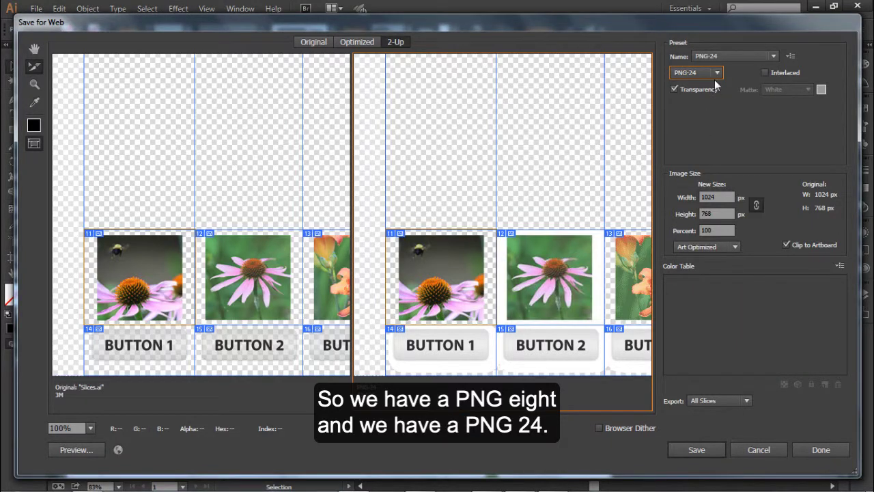
pyautogui.click(716, 73)
pyautogui.click(708, 115)
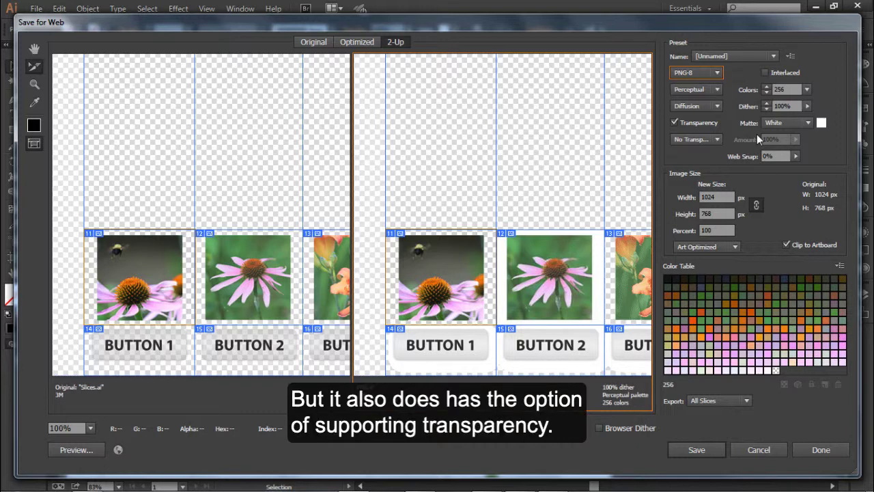
pyautogui.click(675, 123)
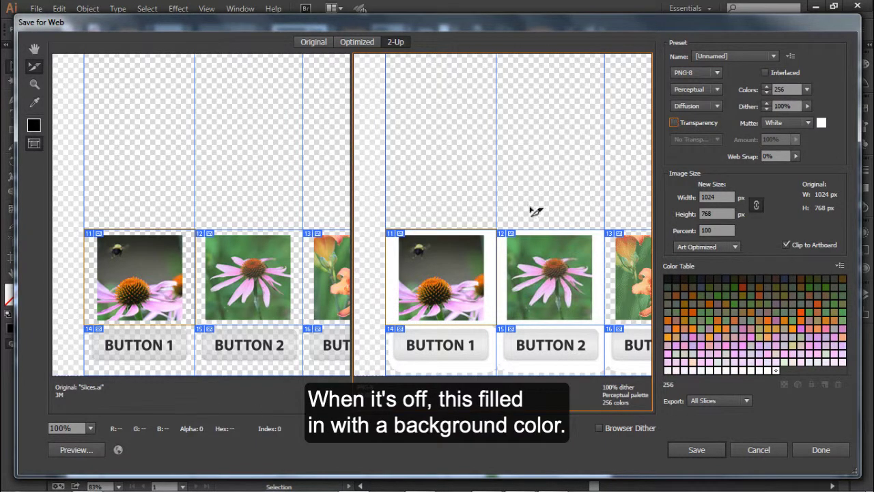
pyautogui.click(682, 123)
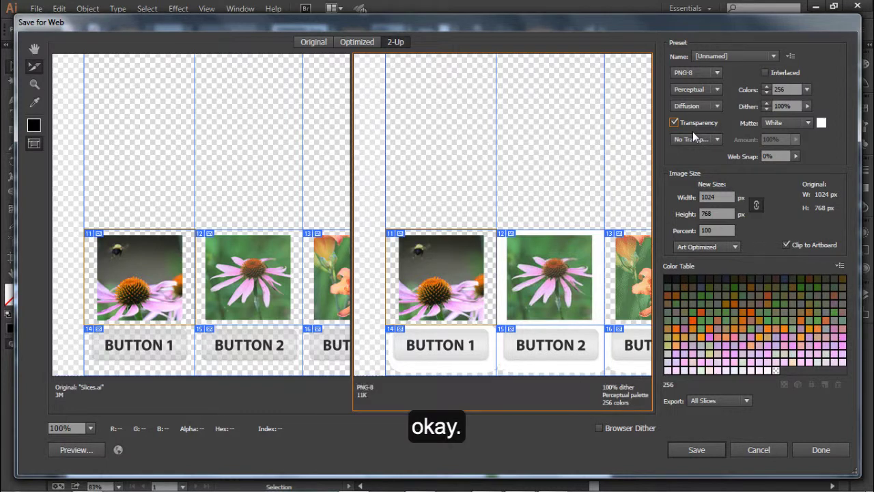
# Reduce the PNG-8 palette of the bee photo's slice to 128 colors
pyautogui.click(766, 93)
pyautogui.click(766, 93)
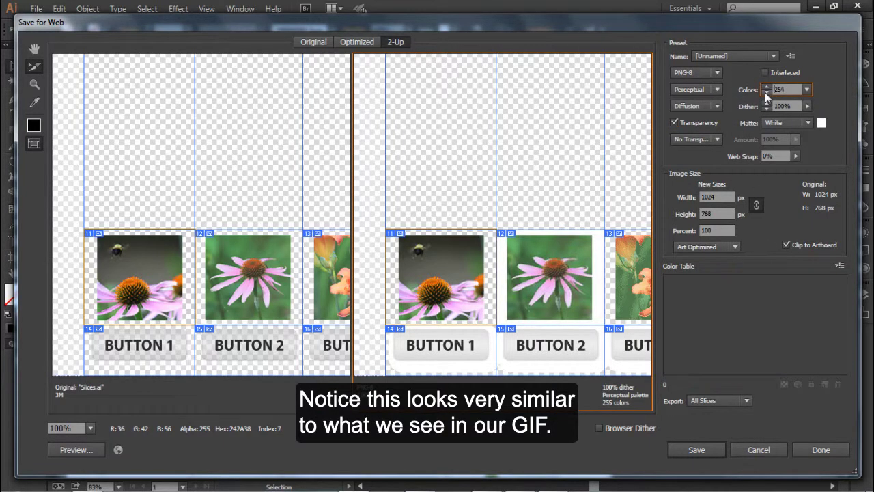
pyautogui.click(807, 90)
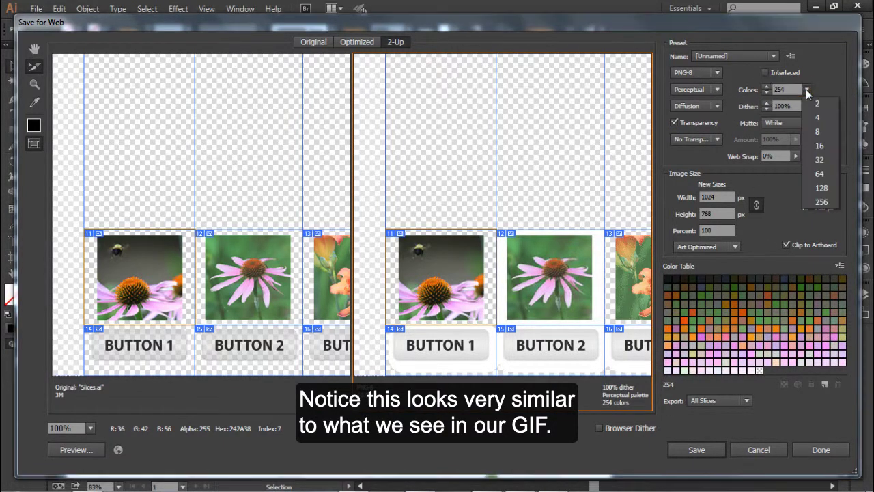
pyautogui.click(823, 188)
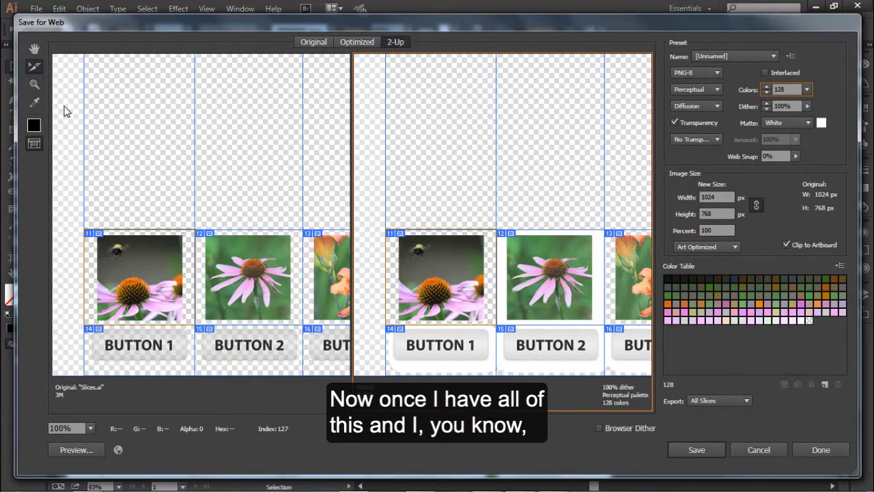
# Deselect all slices and check the optimized file size of the whole layout
pyautogui.click(339, 396)
pyautogui.click(410, 389)
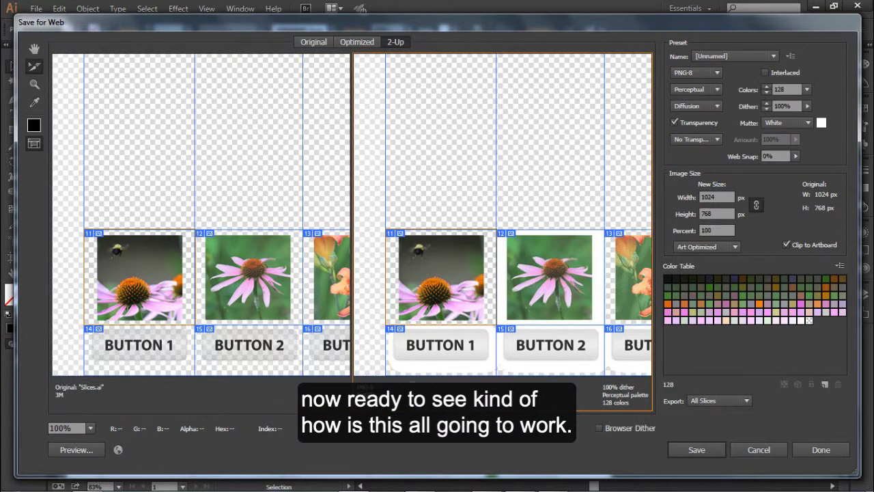
pyautogui.click(411, 387)
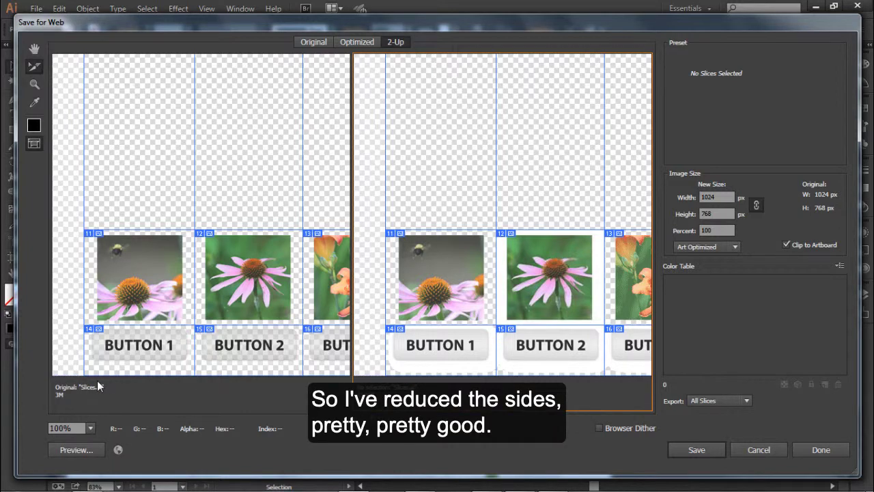
# Preview the sliced layout in the browser, examine its images and generated HTML code, and return to the Save for Web dialog
pyautogui.click(84, 451)
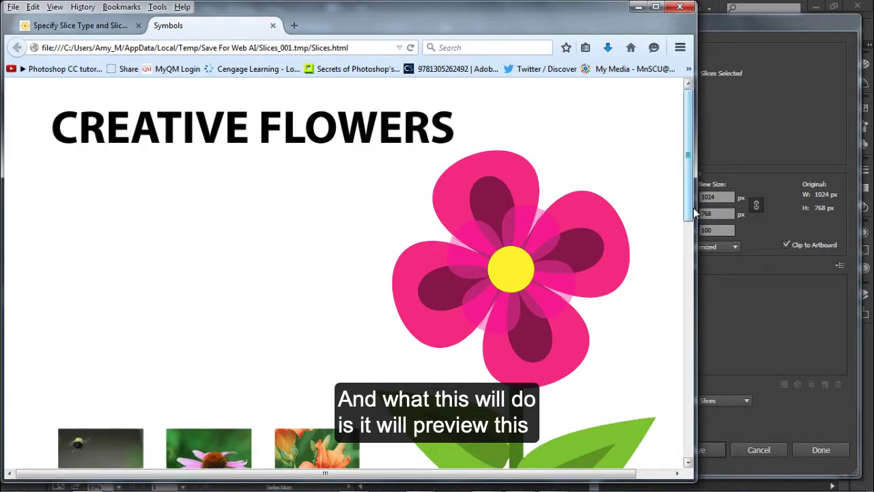
pyautogui.scroll(-2, 692, 216)
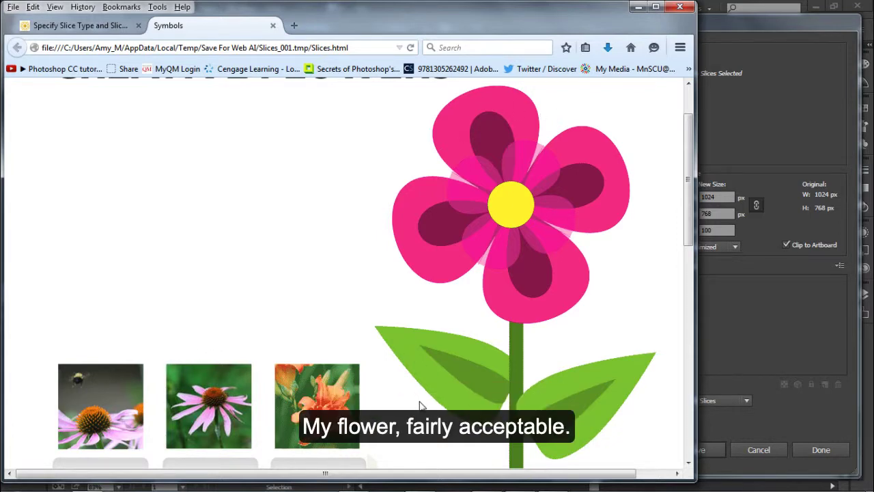
pyautogui.scroll(-1, 421, 405)
pyautogui.scroll(-3, 422, 405)
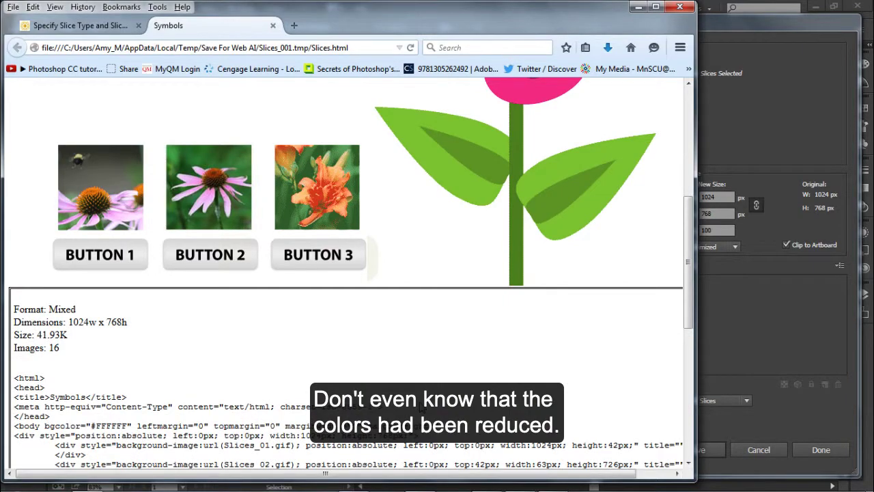
pyautogui.scroll(-1, 463, 397)
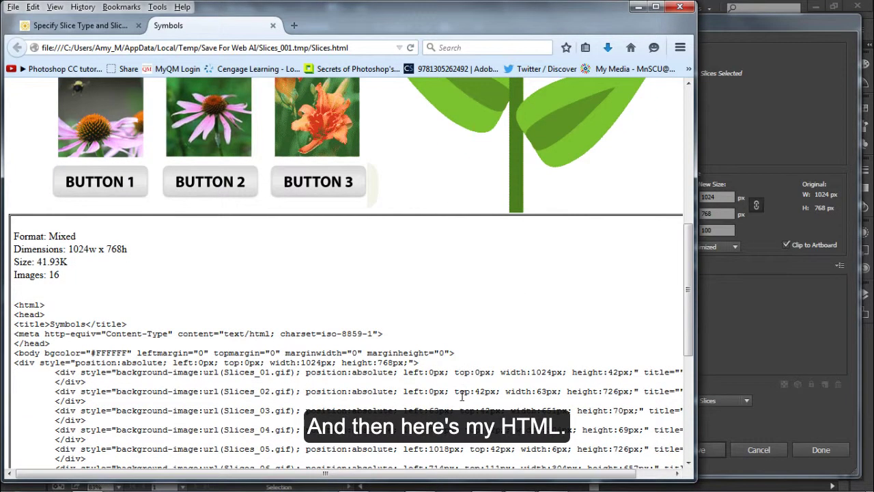
pyautogui.scroll(-3, 463, 397)
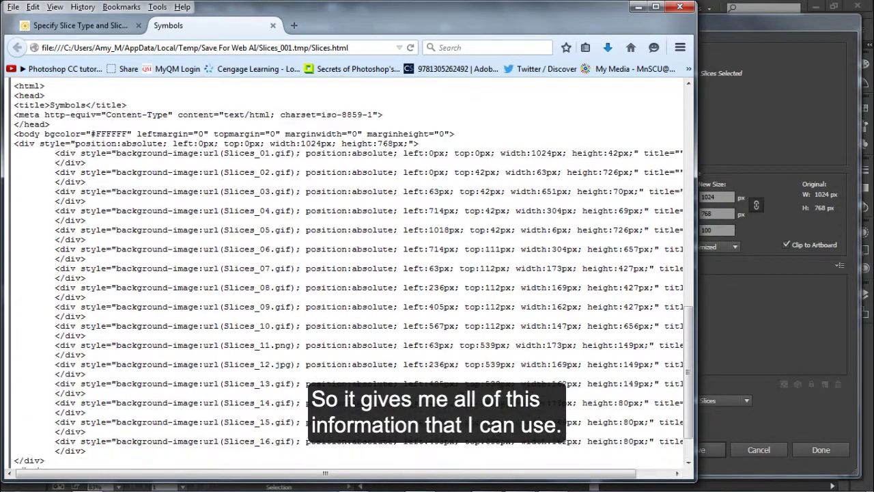
pyautogui.scroll(-1, 463, 397)
pyautogui.scroll(5, 463, 397)
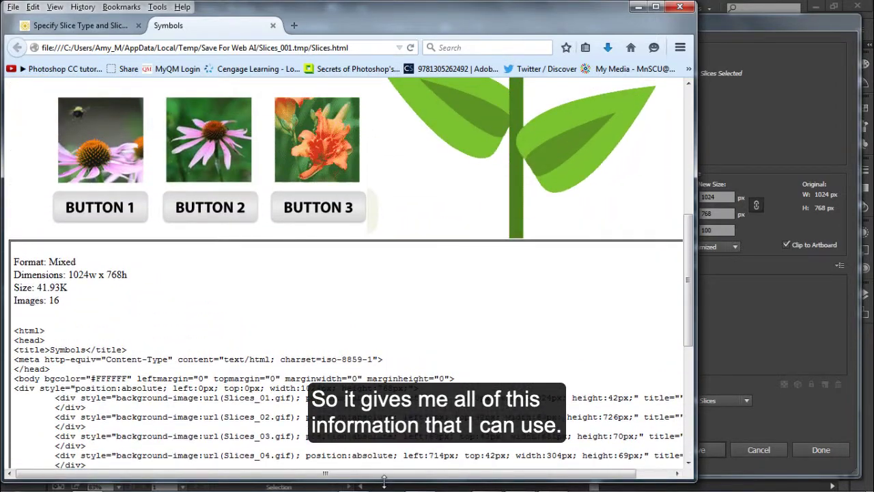
pyautogui.click(804, 25)
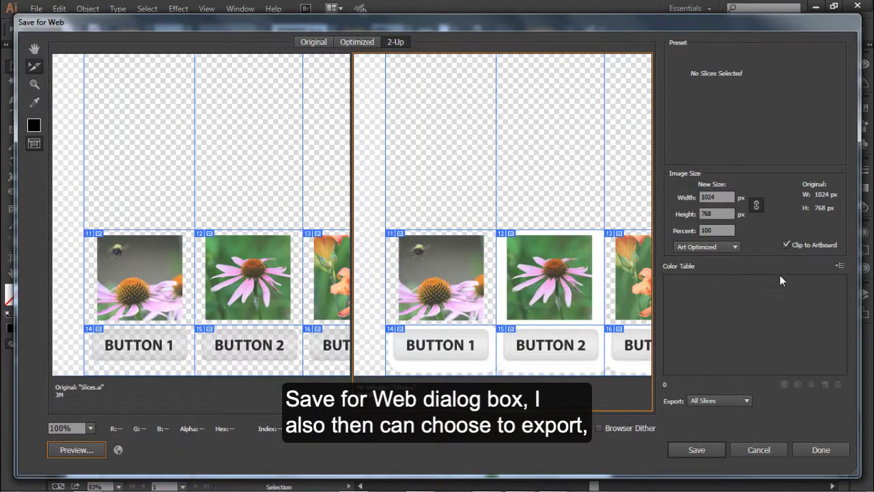
# Set the export to All Slices and start saving the optimized images
pyautogui.click(726, 405)
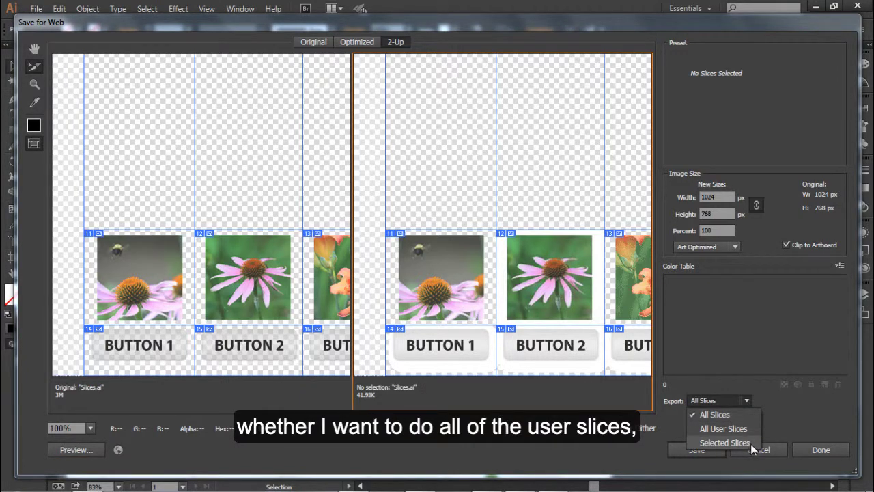
pyautogui.click(739, 415)
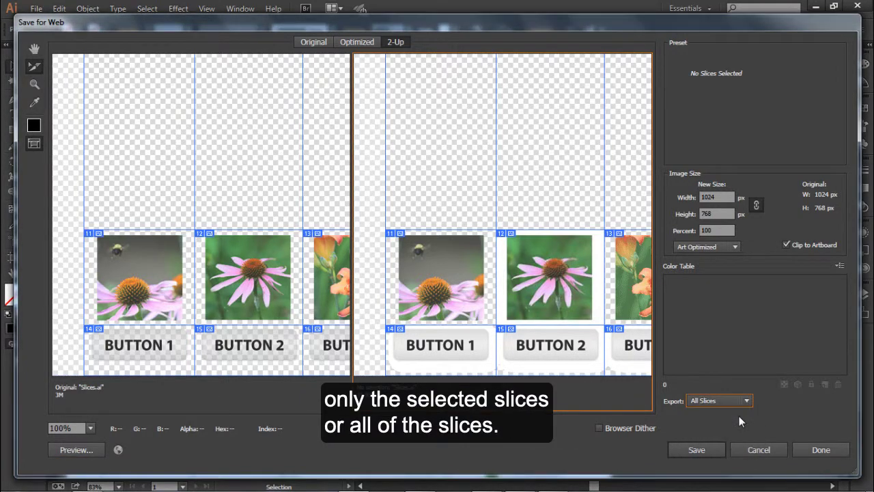
pyautogui.click(709, 447)
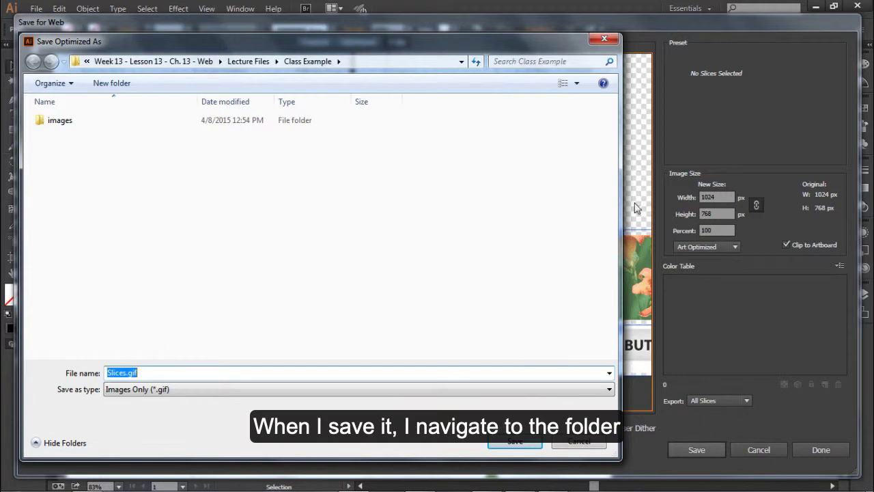
pyautogui.moveTo(245, 45); pyautogui.dragTo(285, 39)
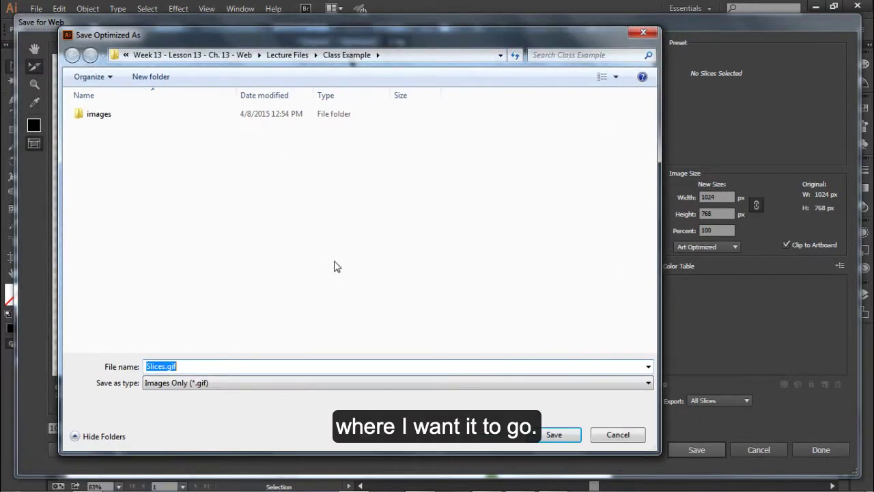
# Create a folder named class example inside the Class Example folder and save the slices there as Slices.gif, images only
pyautogui.click(159, 77)
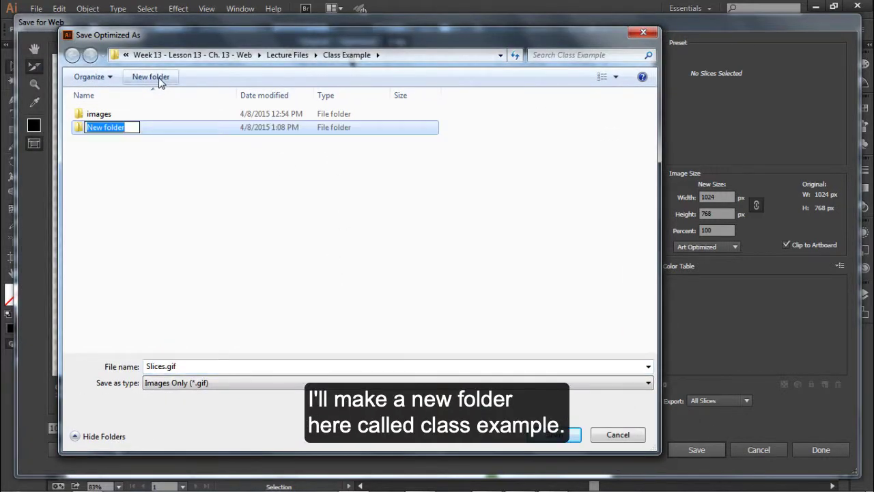
pyautogui.write('class e')
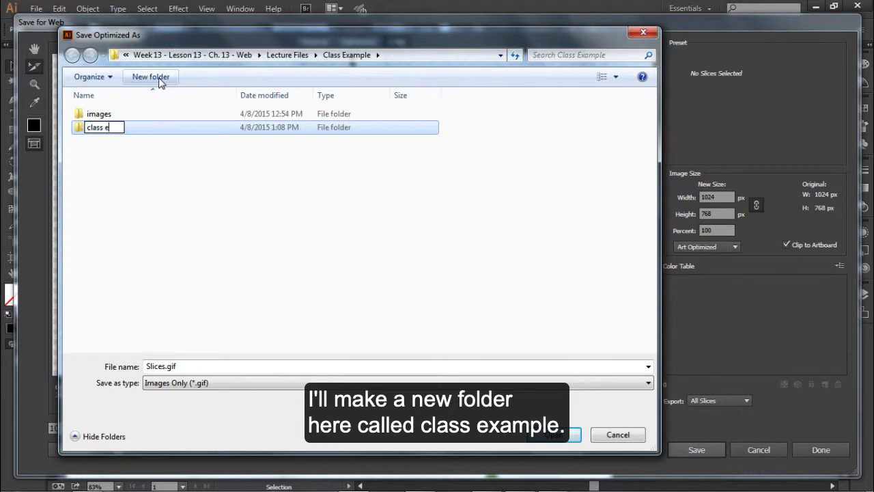
pyautogui.write('xample')
pyautogui.press('Return')
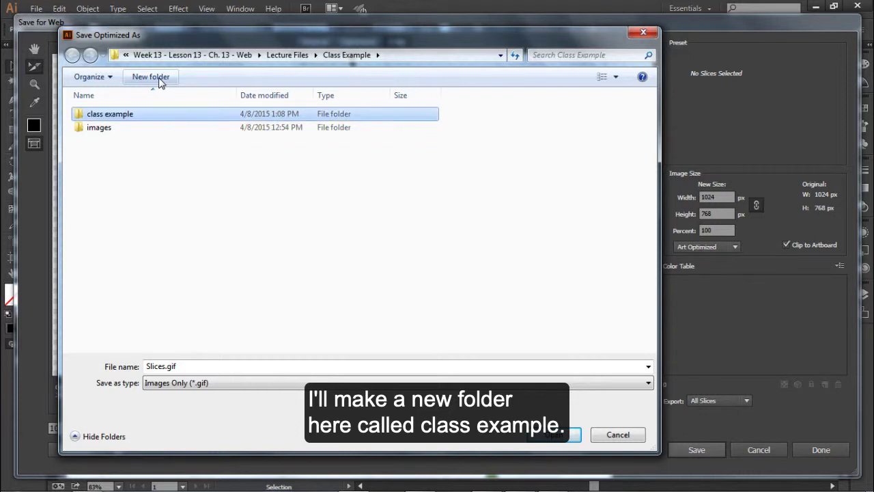
pyautogui.doubleClick(98, 116)
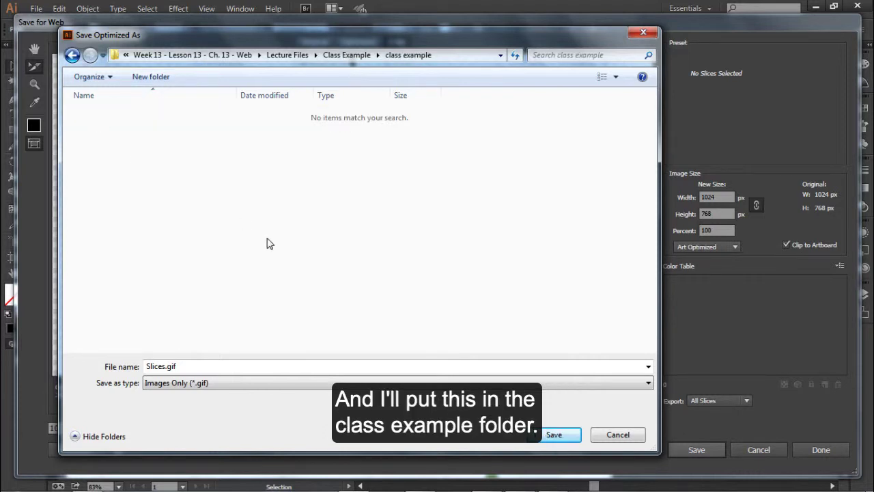
pyautogui.click(554, 435)
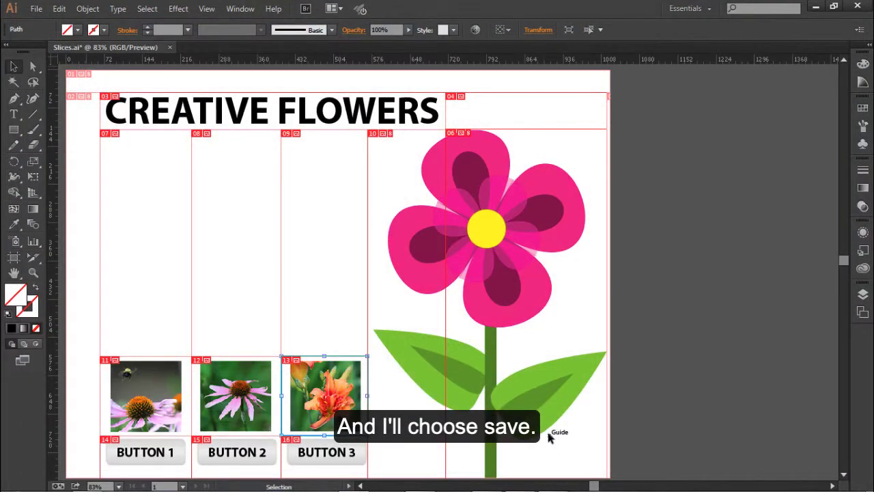
# Switch to Windows Explorer, open the images folder inside the new class example folder, and widen the window to examine the exported slice files
pyautogui.click(521, 484)
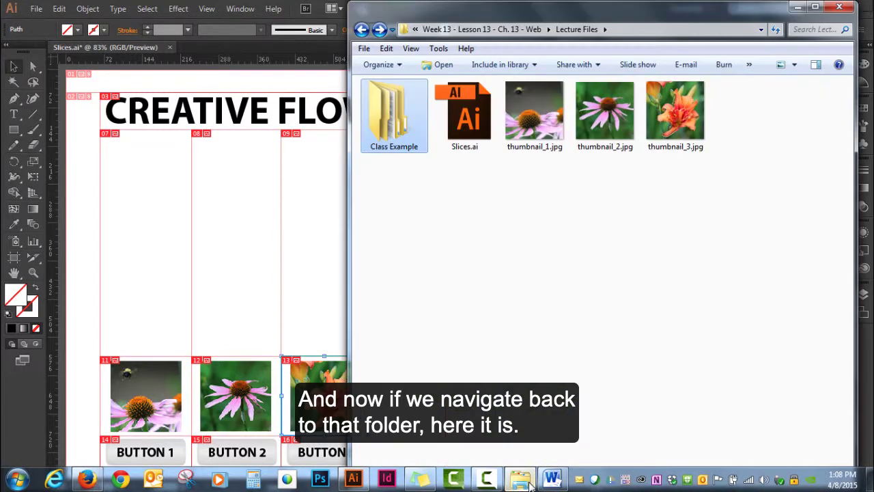
pyautogui.doubleClick(394, 115)
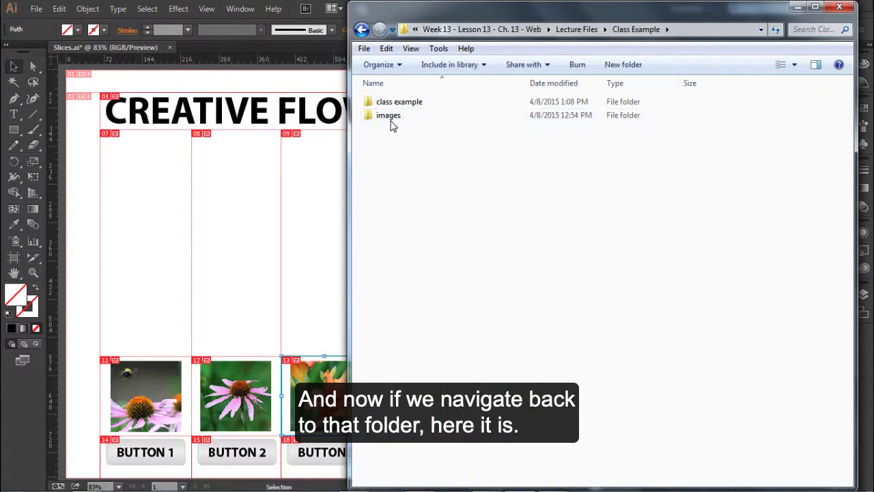
pyautogui.doubleClick(394, 103)
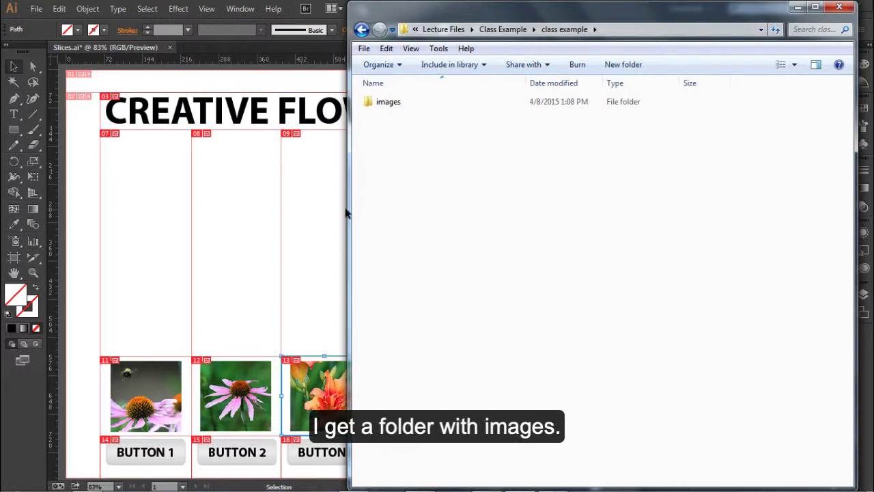
pyautogui.doubleClick(378, 107)
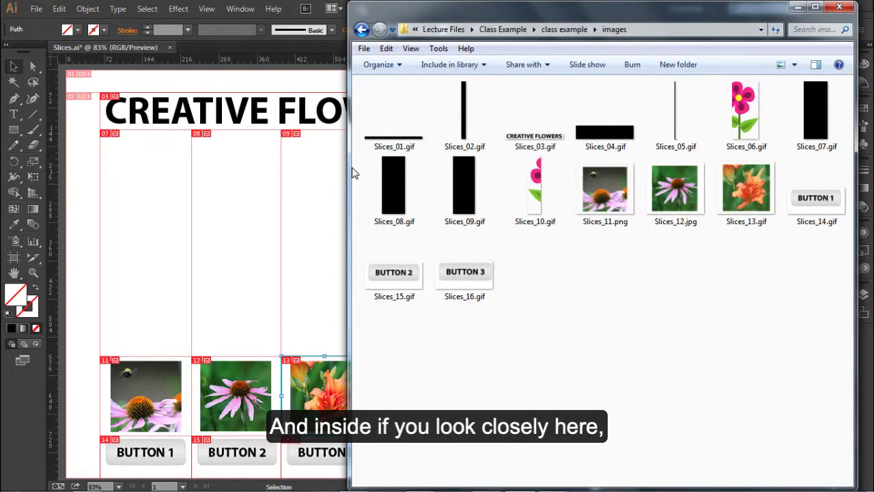
pyautogui.moveTo(350, 177); pyautogui.dragTo(162, 166)
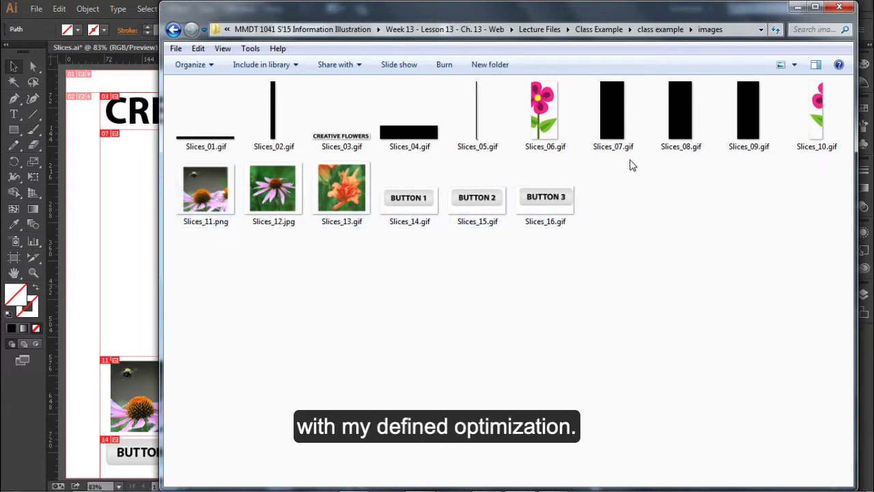
pyautogui.moveTo(608, 156)
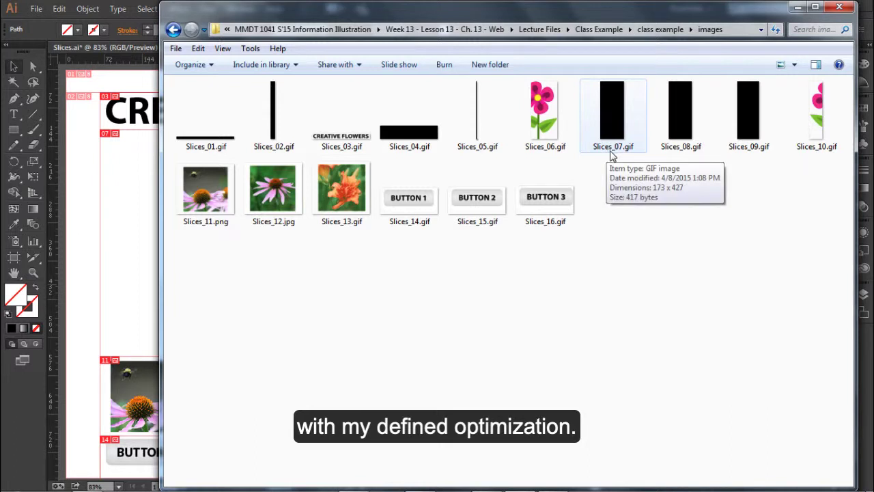